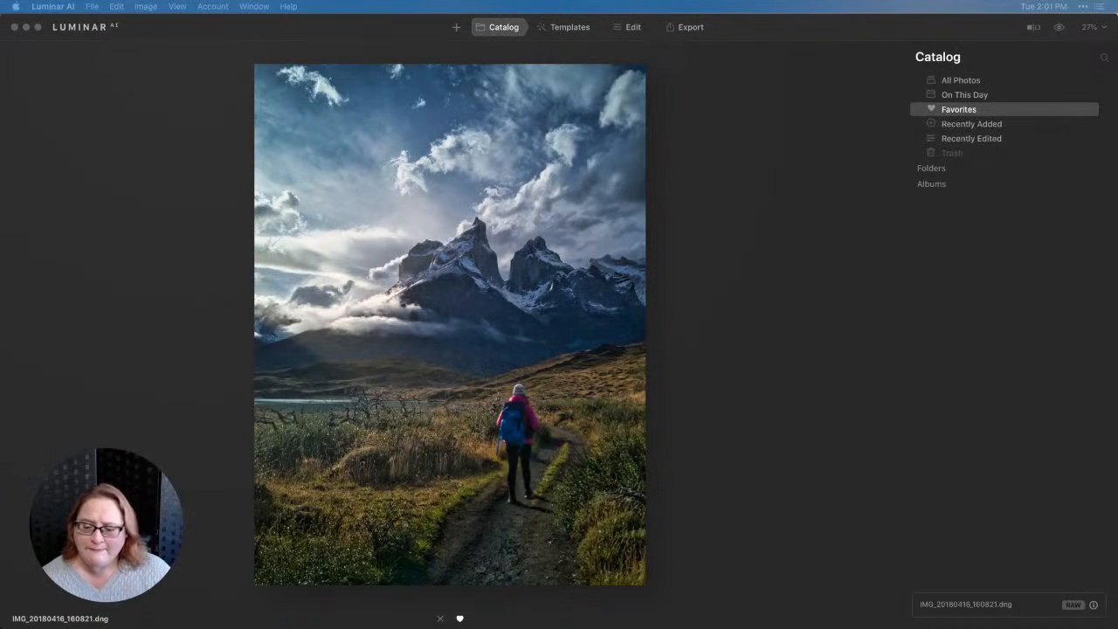
Compare the finished mountain hiker photo with its unedited original.
click(713, 376)
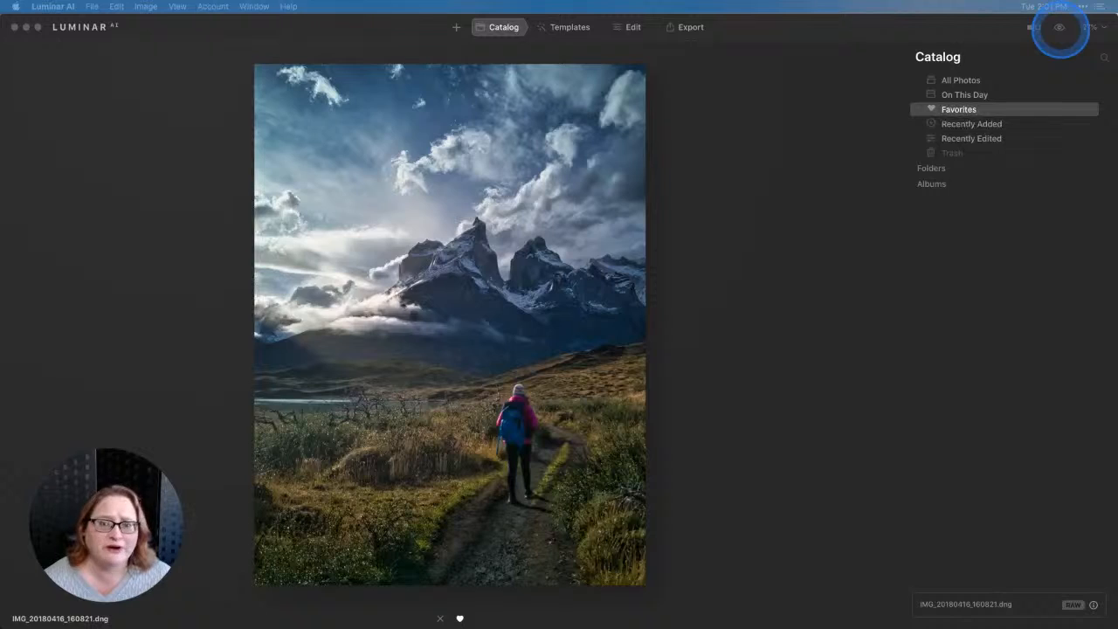
click(1058, 27)
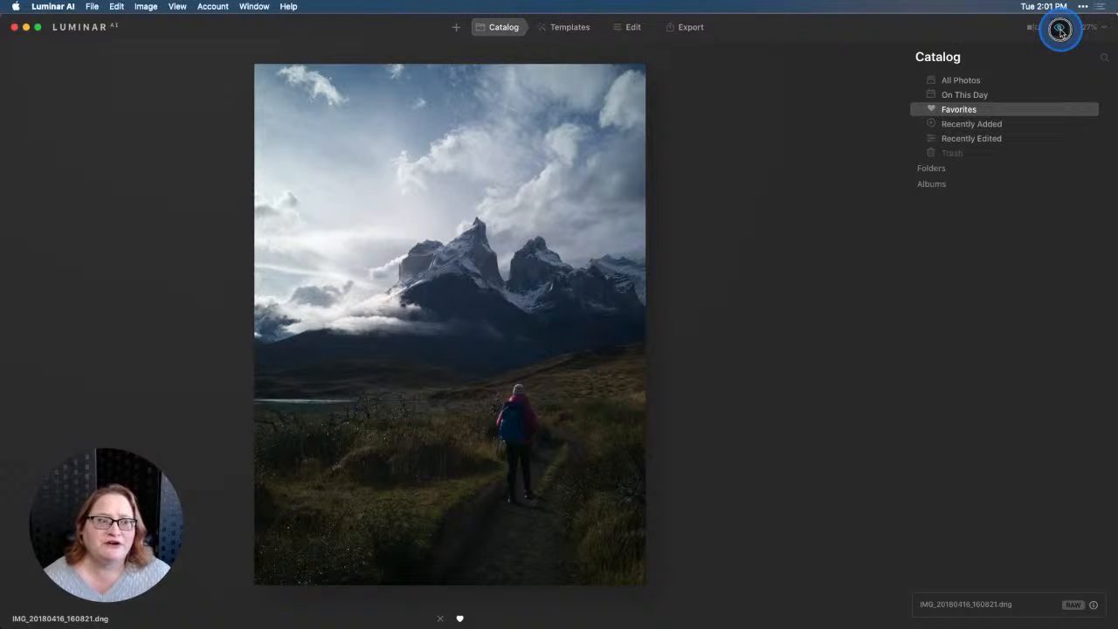
click(1058, 27)
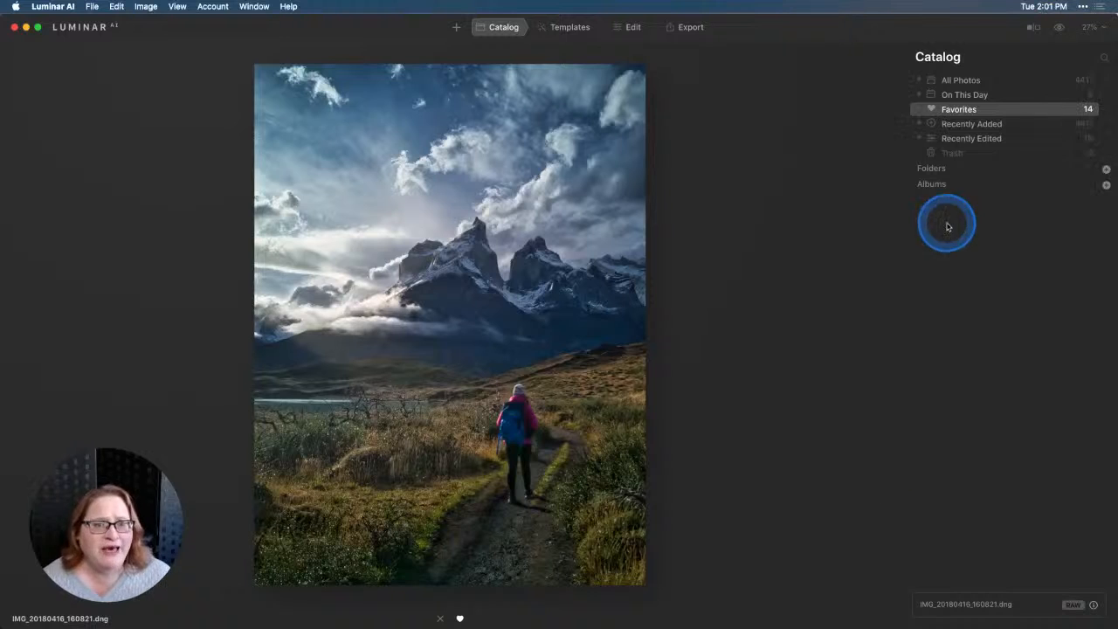
Revert the hiker photo to its Original state in the edit history.
click(632, 27)
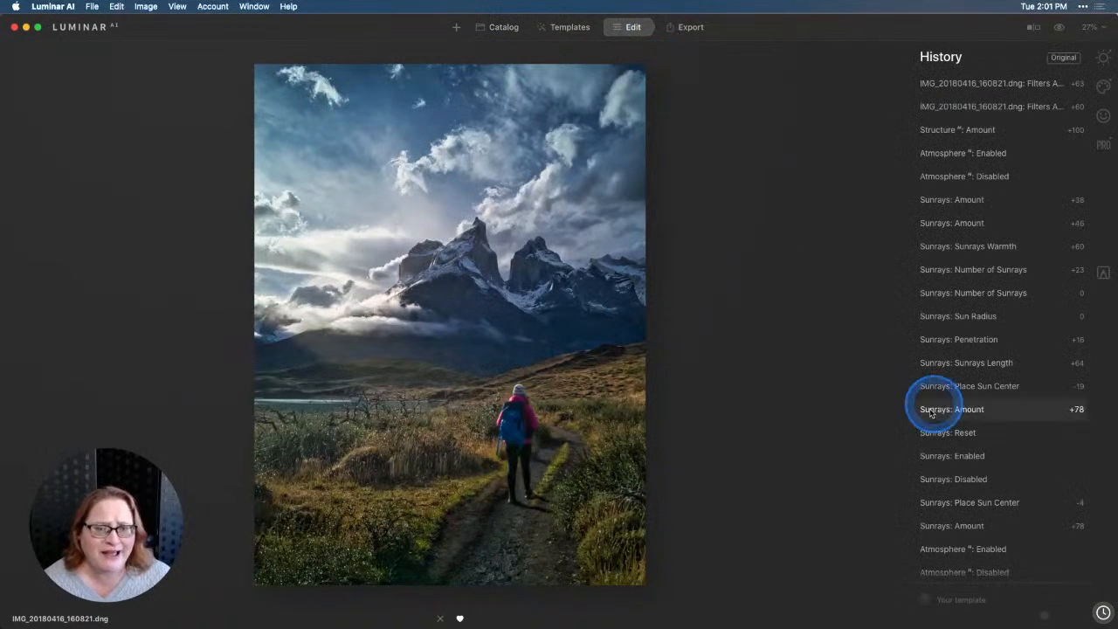
scroll(1018, 497, down, 8)
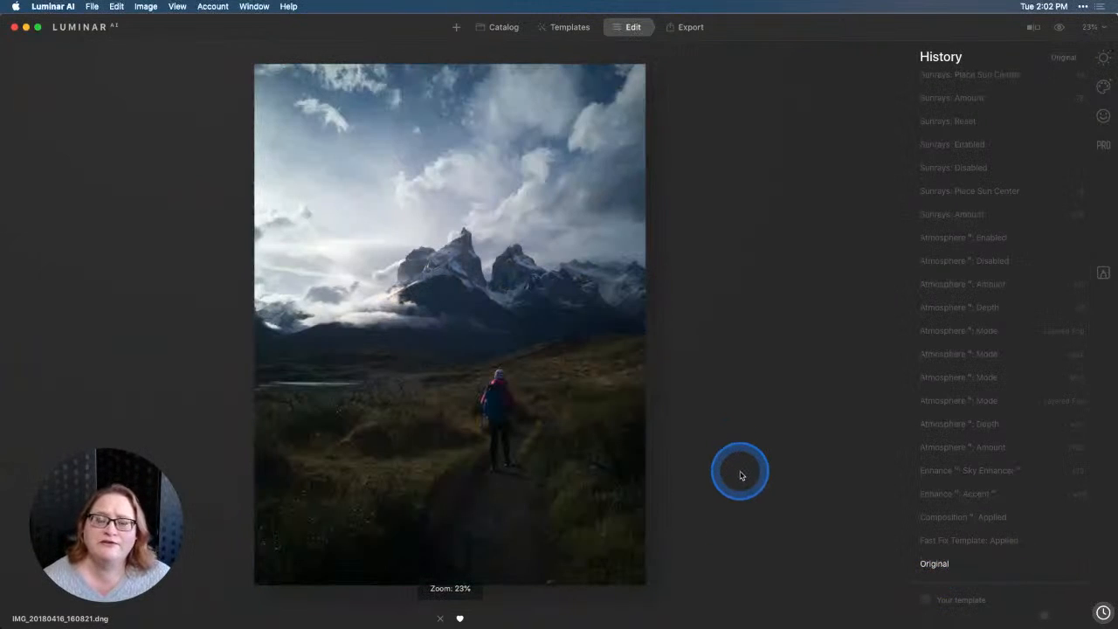
Apply the Fast Fix template from the suggested Landscape collection and compare the result with the original photo.
click(572, 29)
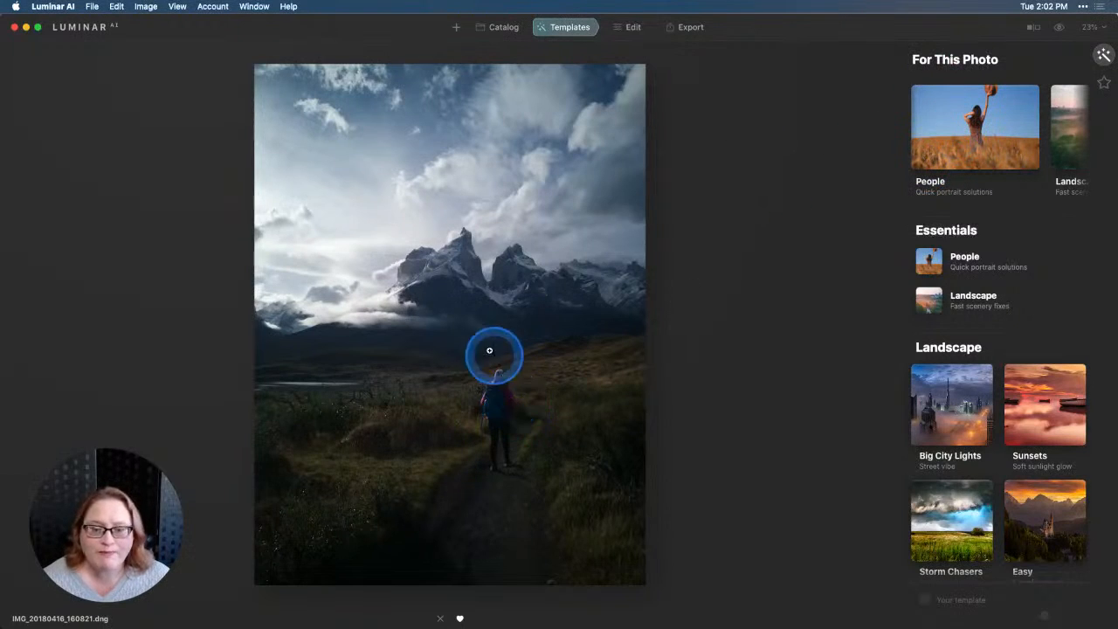
scroll(1024, 151, right, 2)
scroll(1024, 150, right, 2)
scroll(1024, 150, right, 2)
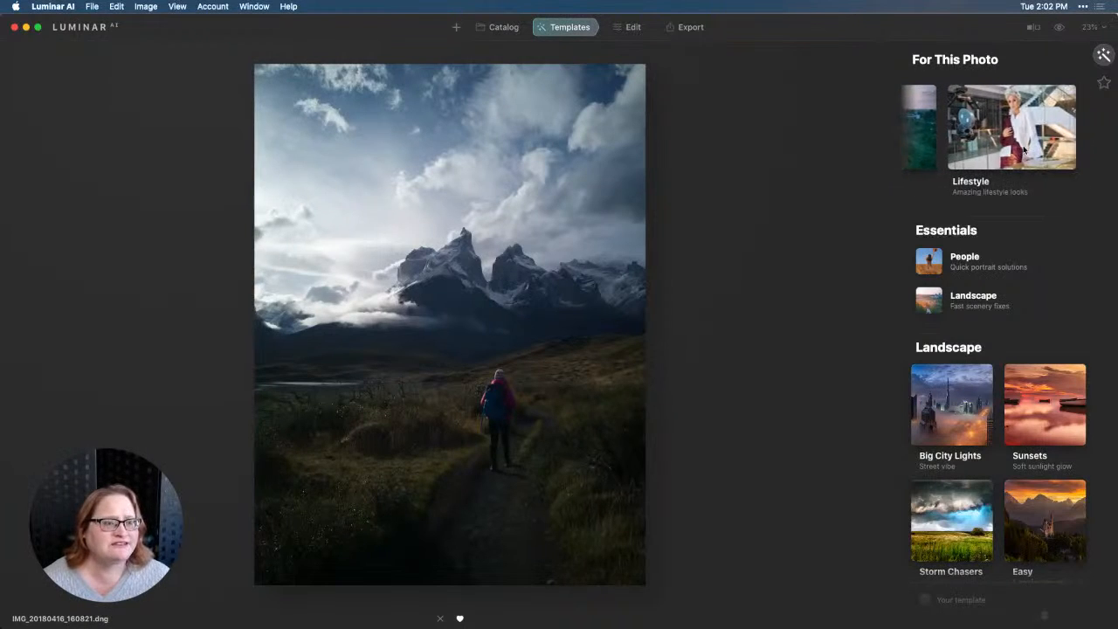
scroll(1025, 150, left, 3)
click(1015, 187)
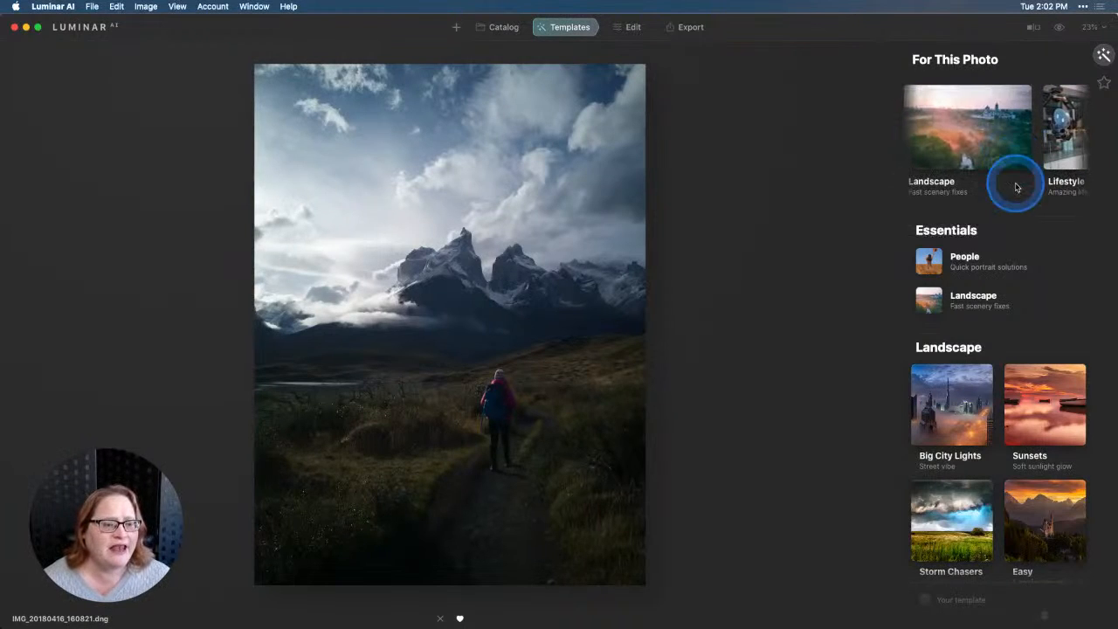
click(977, 147)
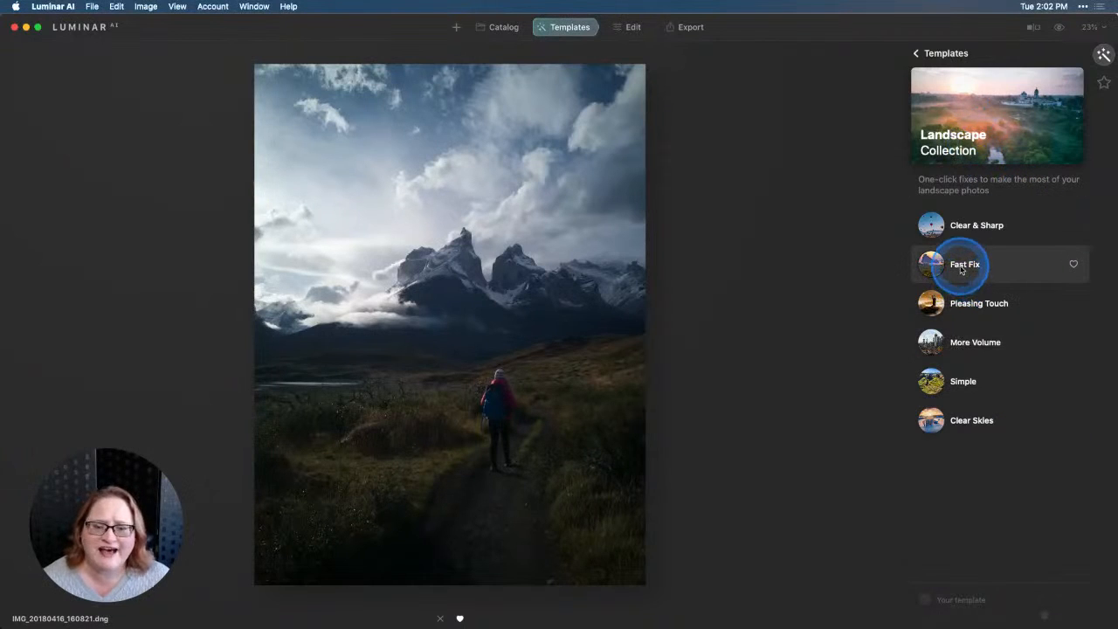
click(961, 266)
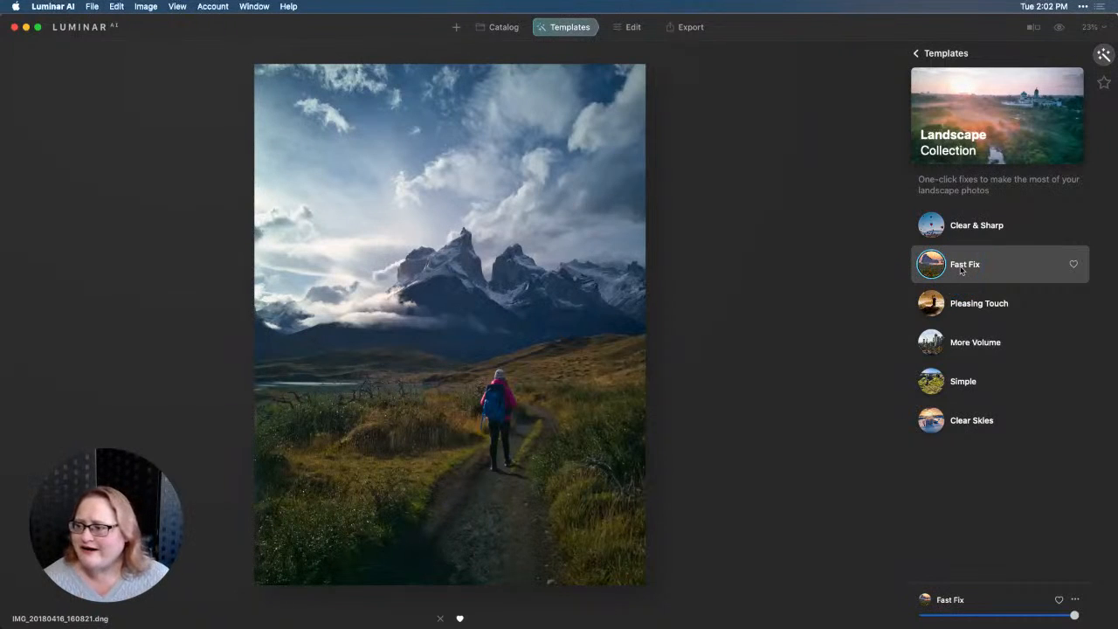
click(961, 271)
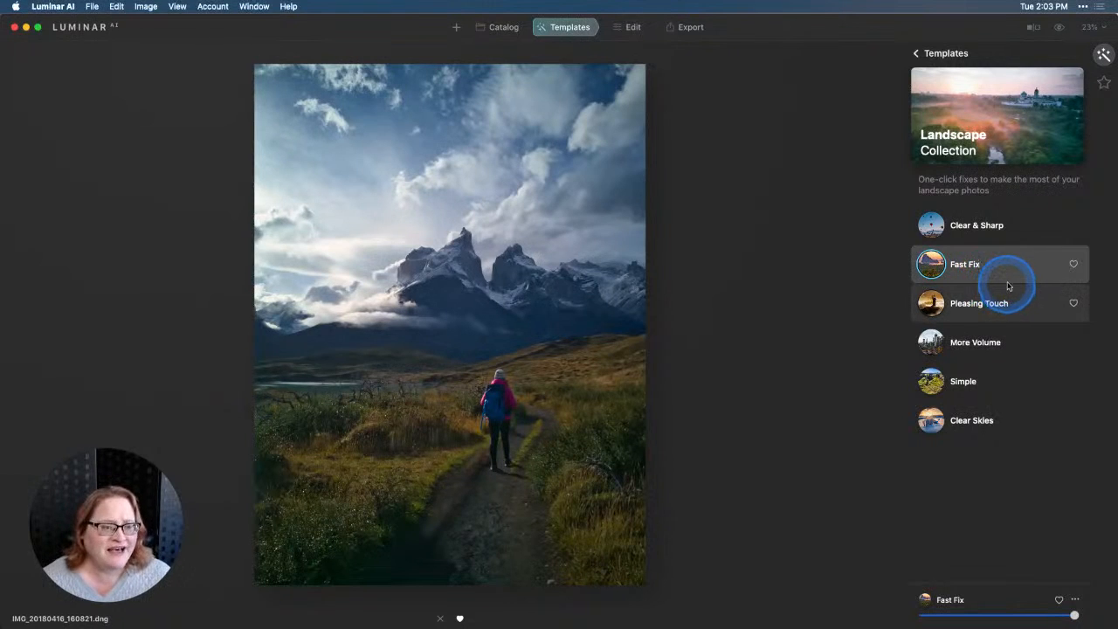
click(1061, 30)
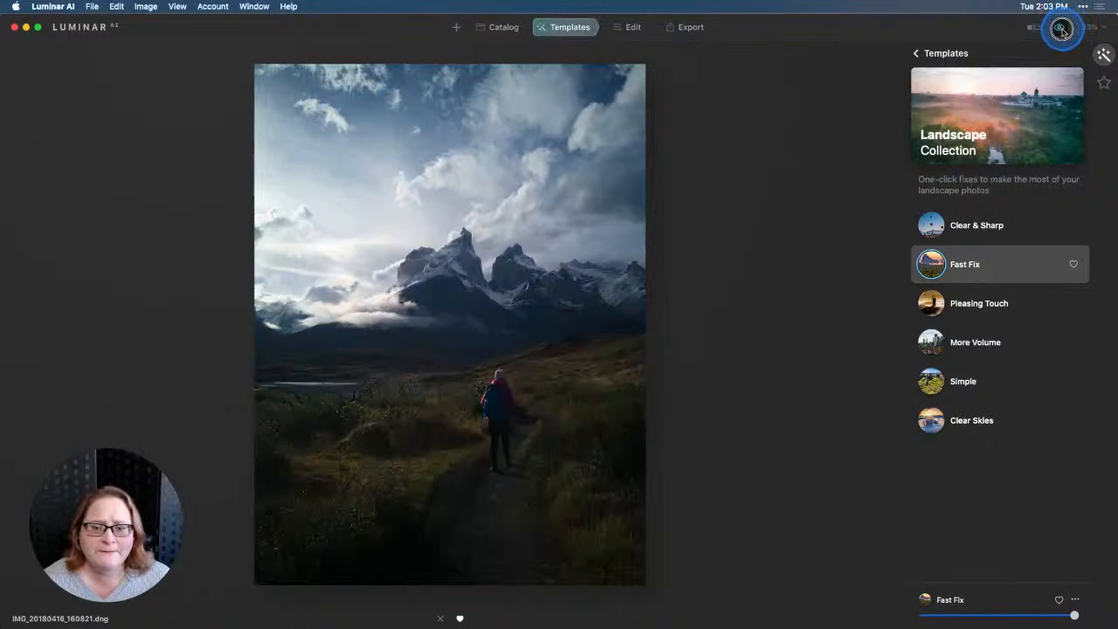
click(1061, 30)
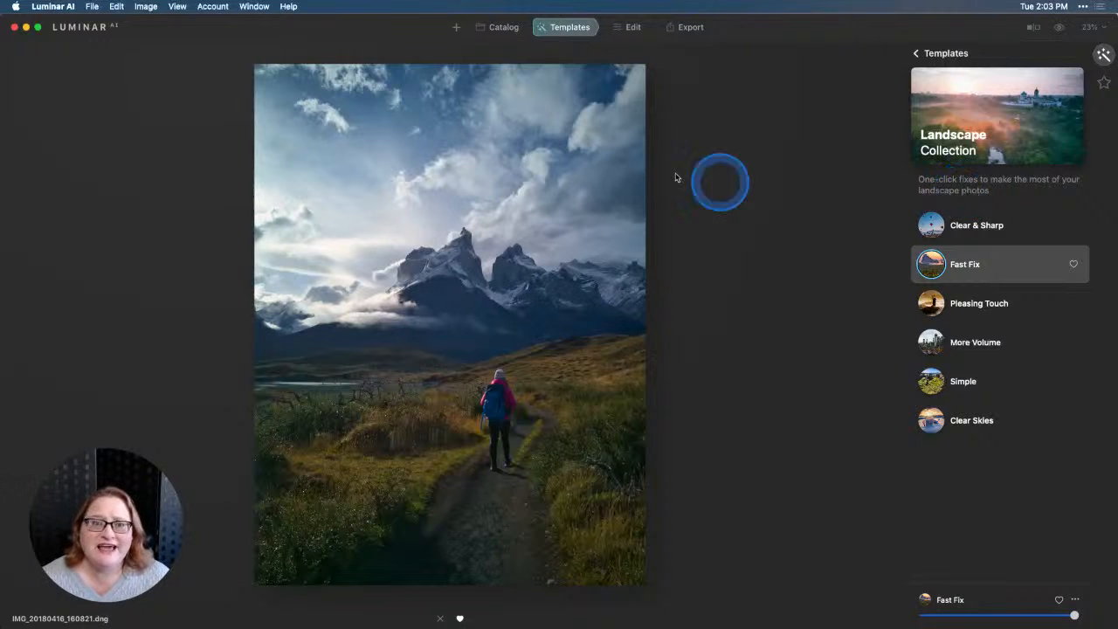
Crop the photo with automatic Composition AI at the Original ratio.
click(631, 33)
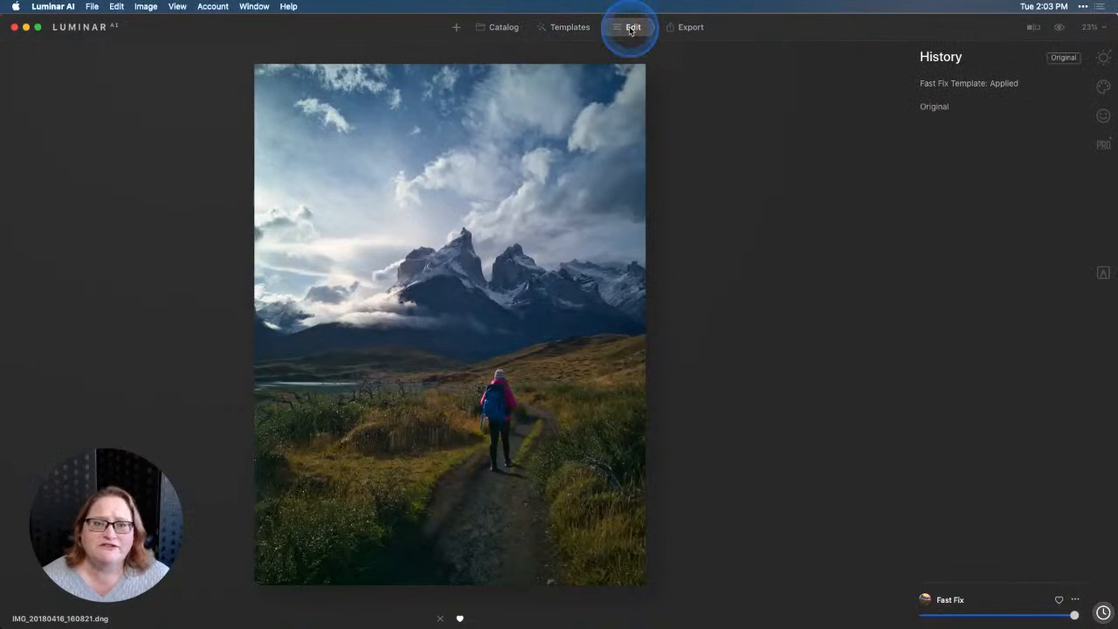
click(1103, 58)
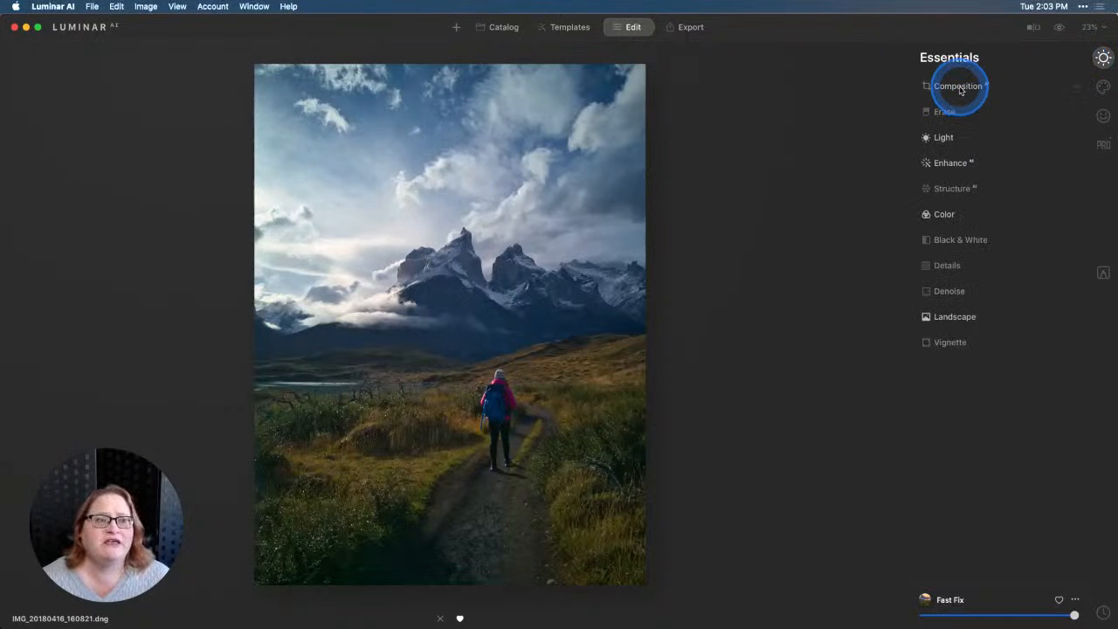
click(959, 86)
click(998, 119)
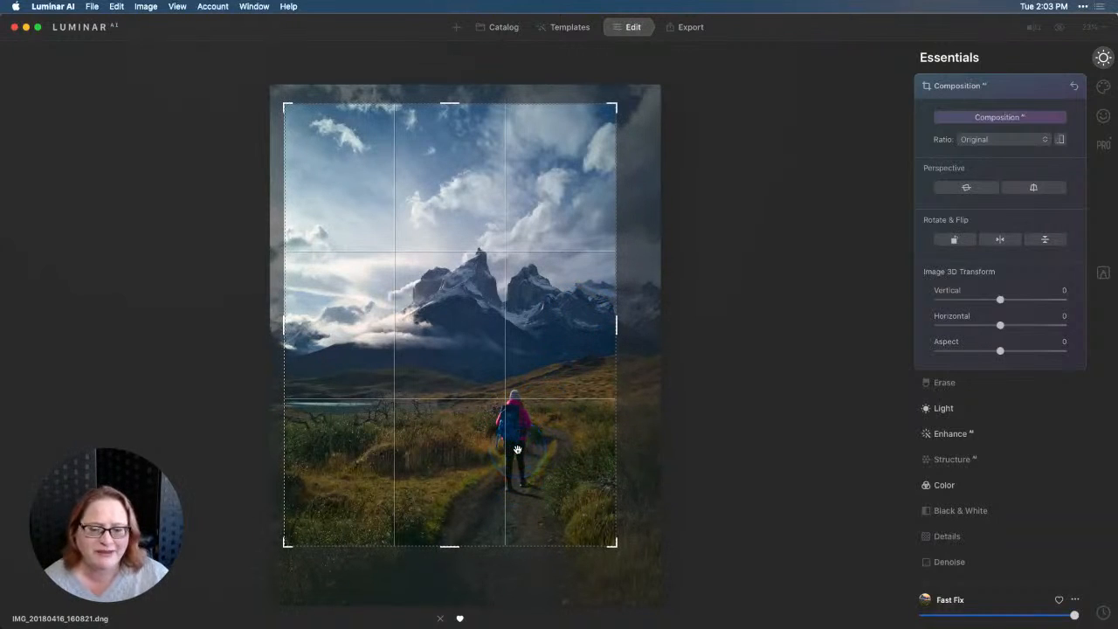
key(Return)
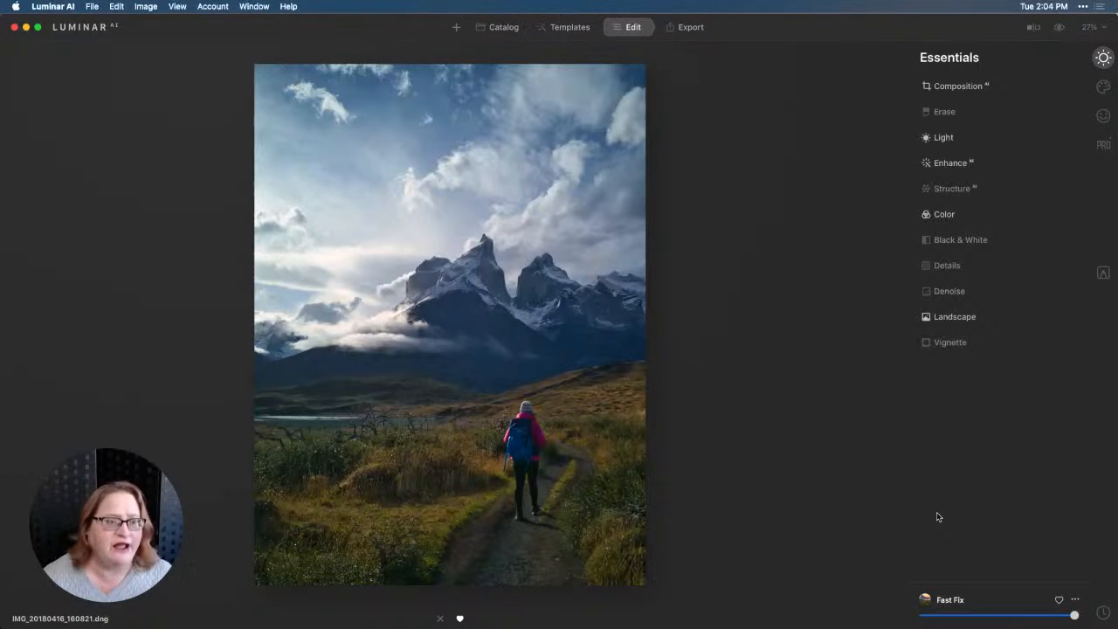
Set Accent to 63 and Sky Enhancer to 66 in the Enhance AI tool.
click(974, 164)
drag(938, 202, 1043, 208)
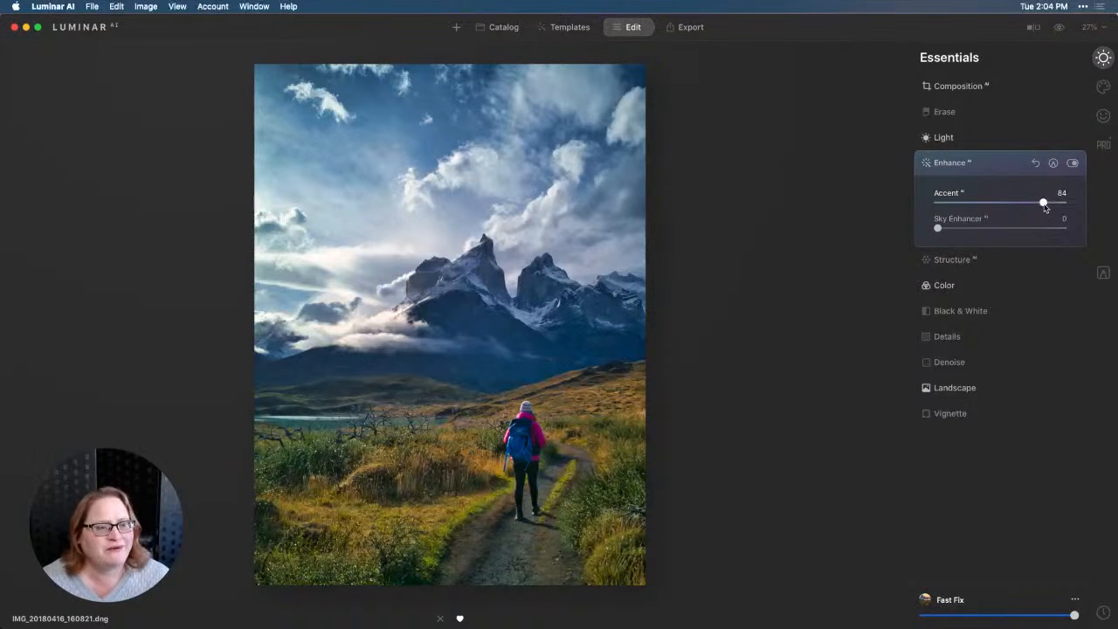
drag(1043, 204, 1017, 206)
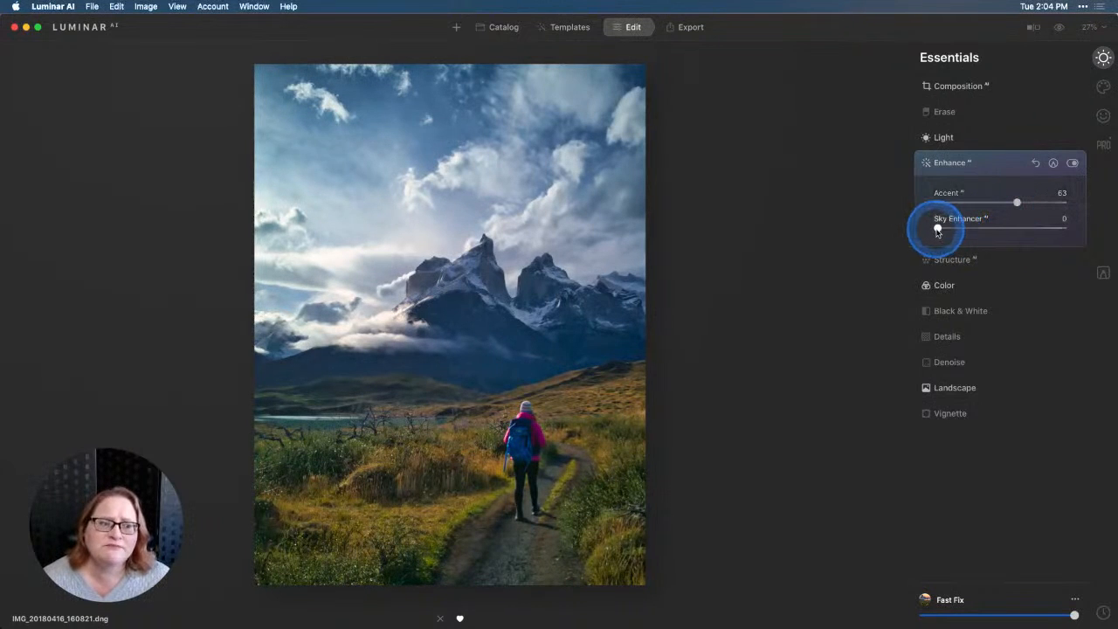
drag(937, 230, 1020, 227)
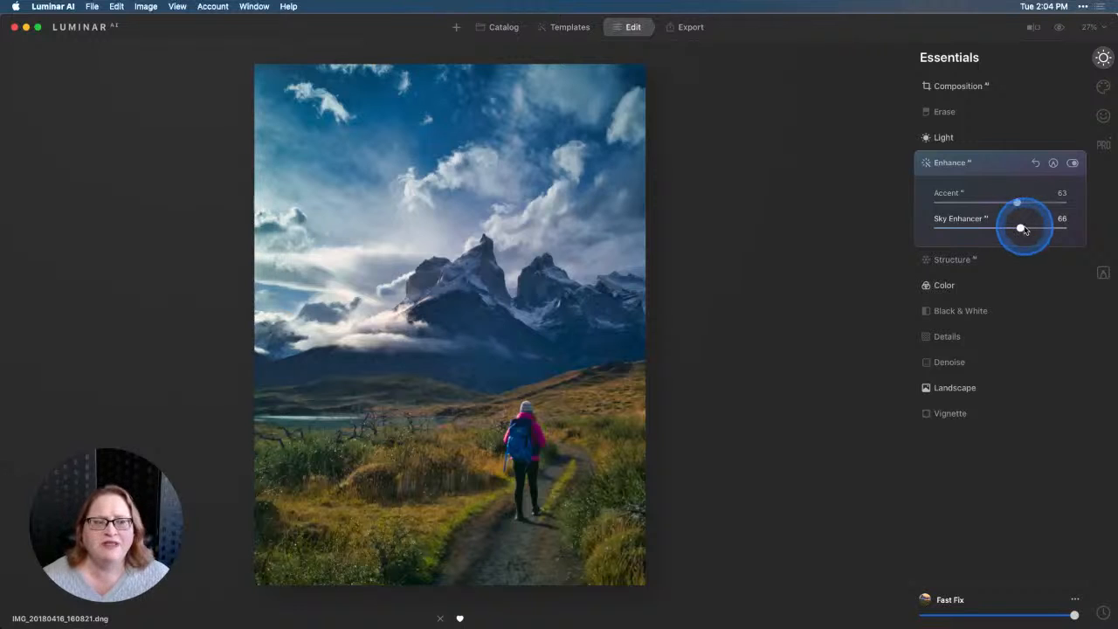
Set the Structure AI amount to 51, leaving Boost at 0.
click(968, 259)
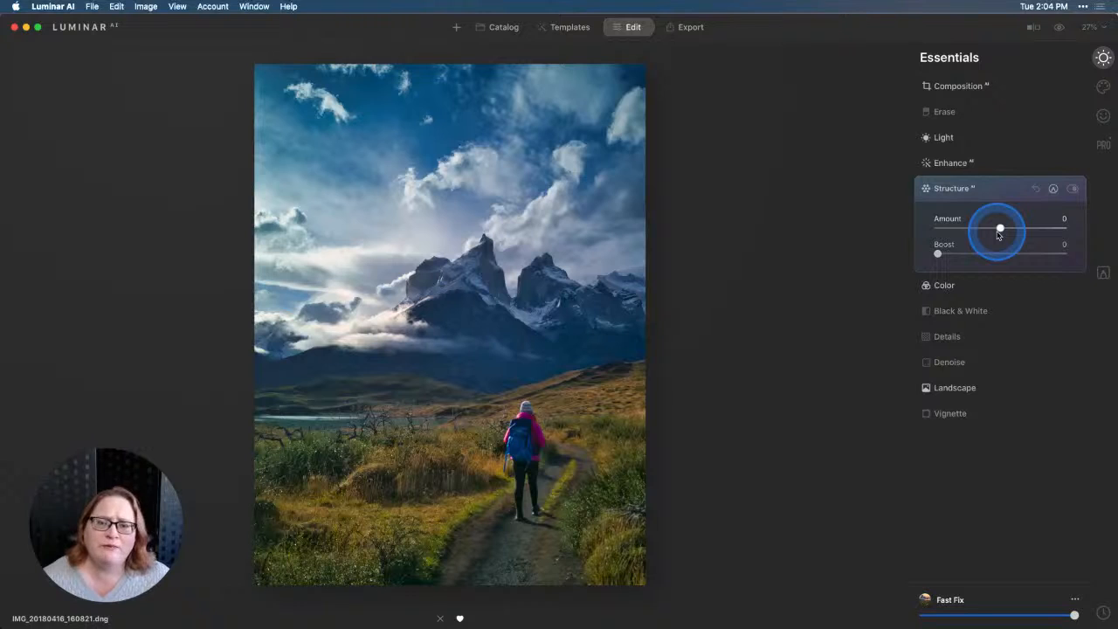
drag(999, 232, 999, 231)
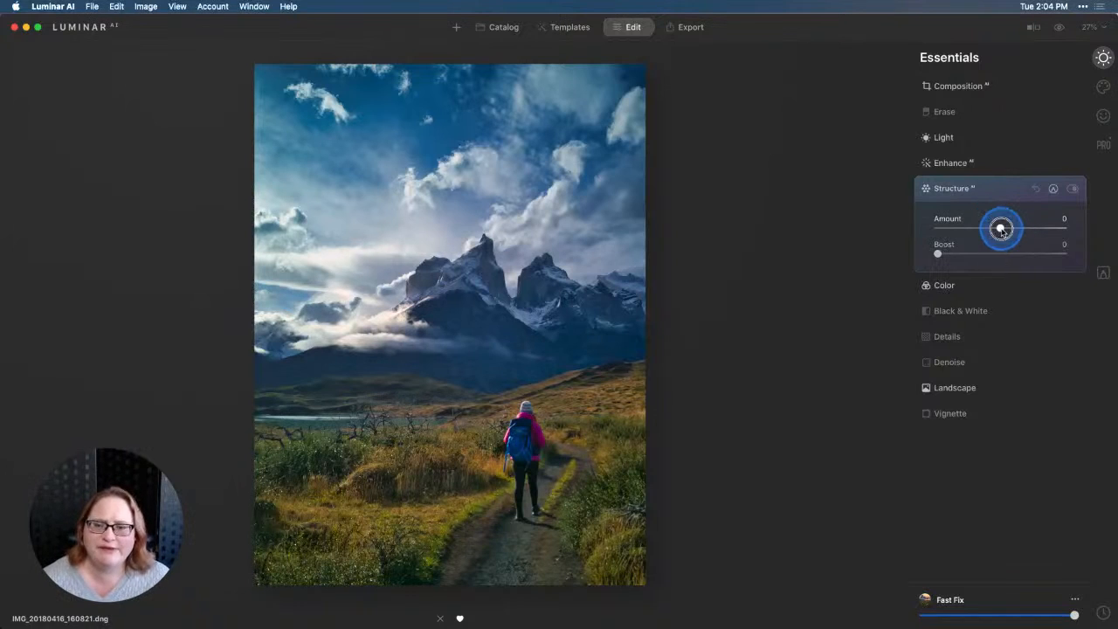
mouse_move(1028, 229)
mouse_down()
mouse_move(1045, 228)
mouse_move(1033, 230)
mouse_up()
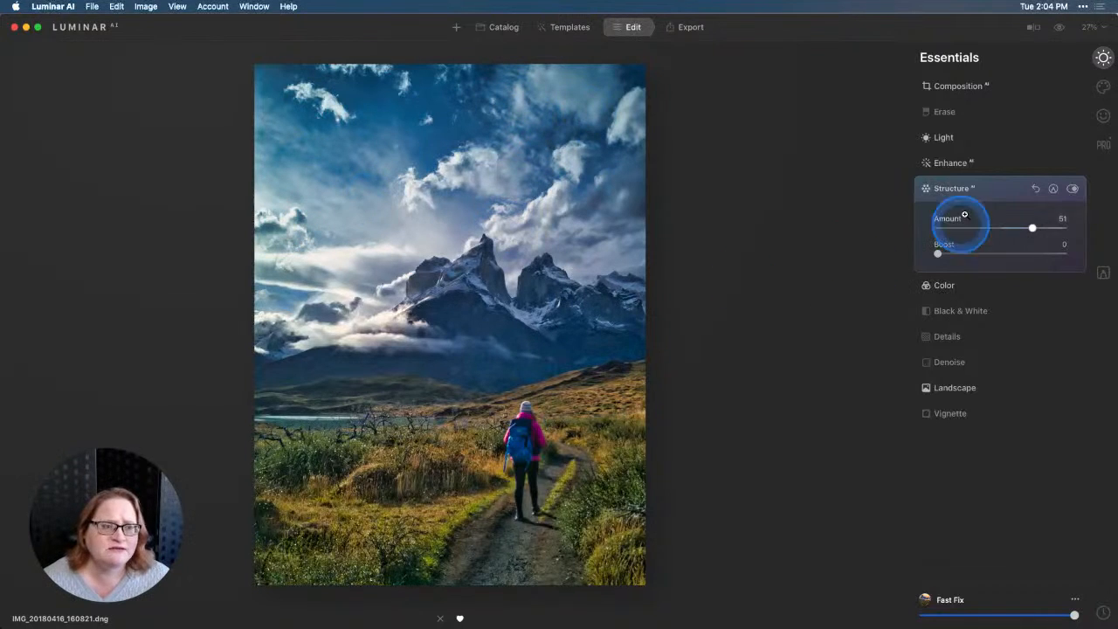
Reduce the Sky Enhancer in Enhance AI to 47.
click(961, 165)
drag(1019, 224, 996, 230)
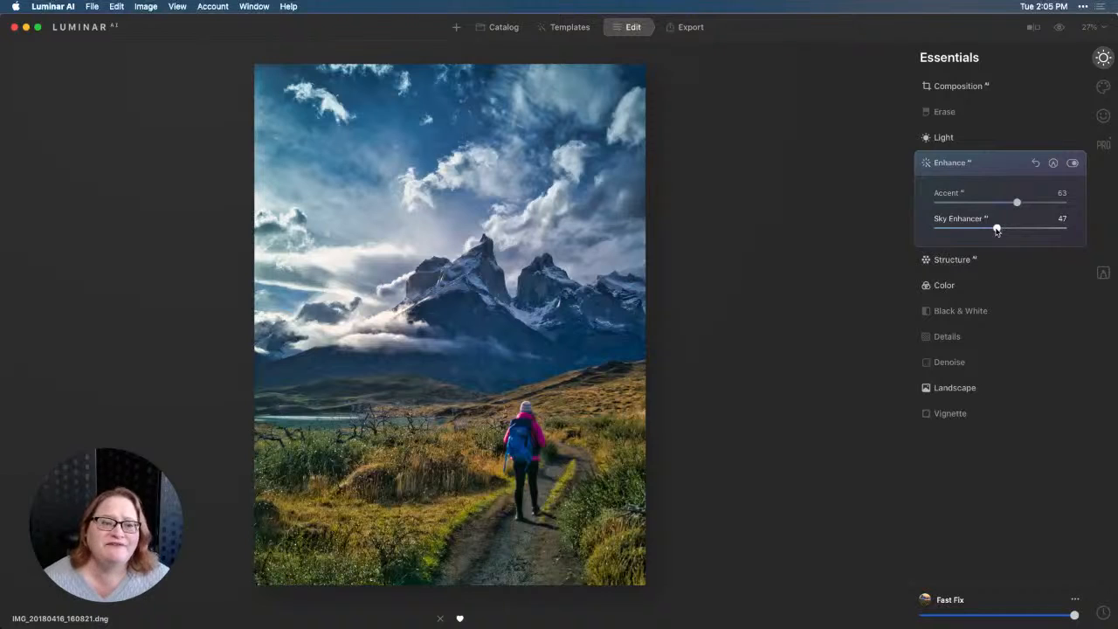
click(998, 242)
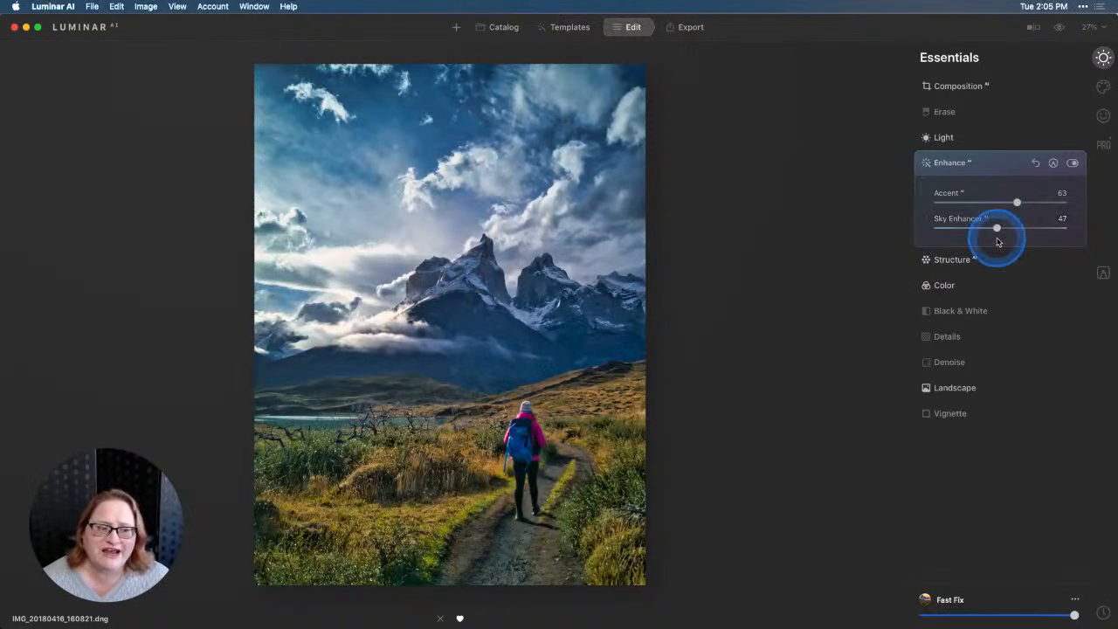
Raise Golden Hour slightly in the Landscape tool.
click(966, 388)
click(936, 357)
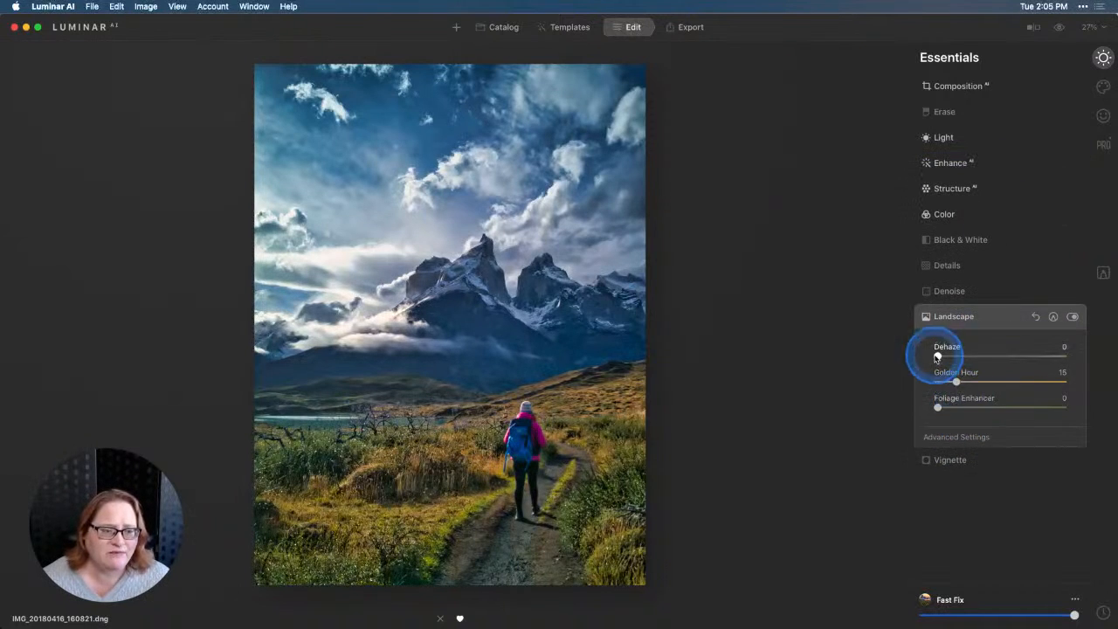
mouse_move(957, 382)
mouse_down()
mouse_move(974, 380)
mouse_move(962, 382)
mouse_up()
Add Atmosphere AI fog to the photo with an amount of 79 and a depth of 46.
click(1103, 87)
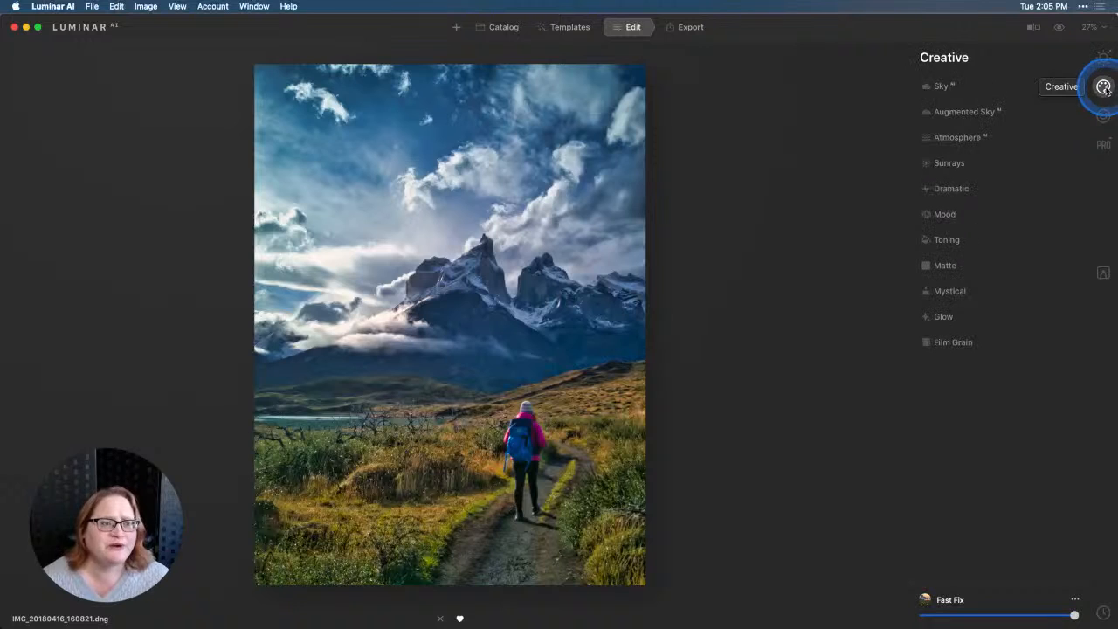
click(963, 138)
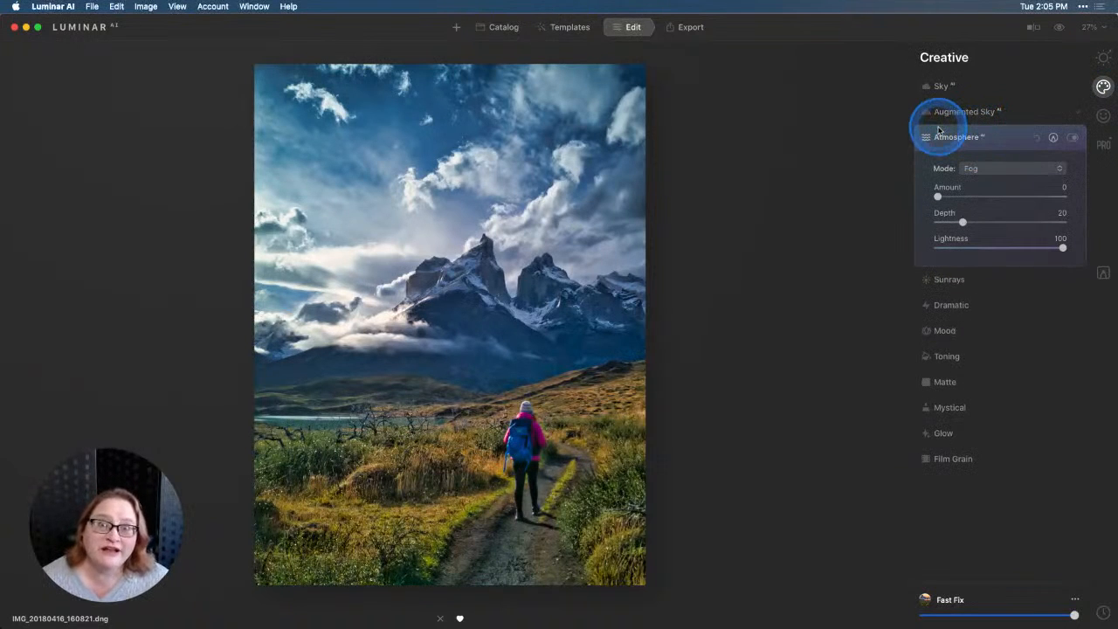
click(940, 136)
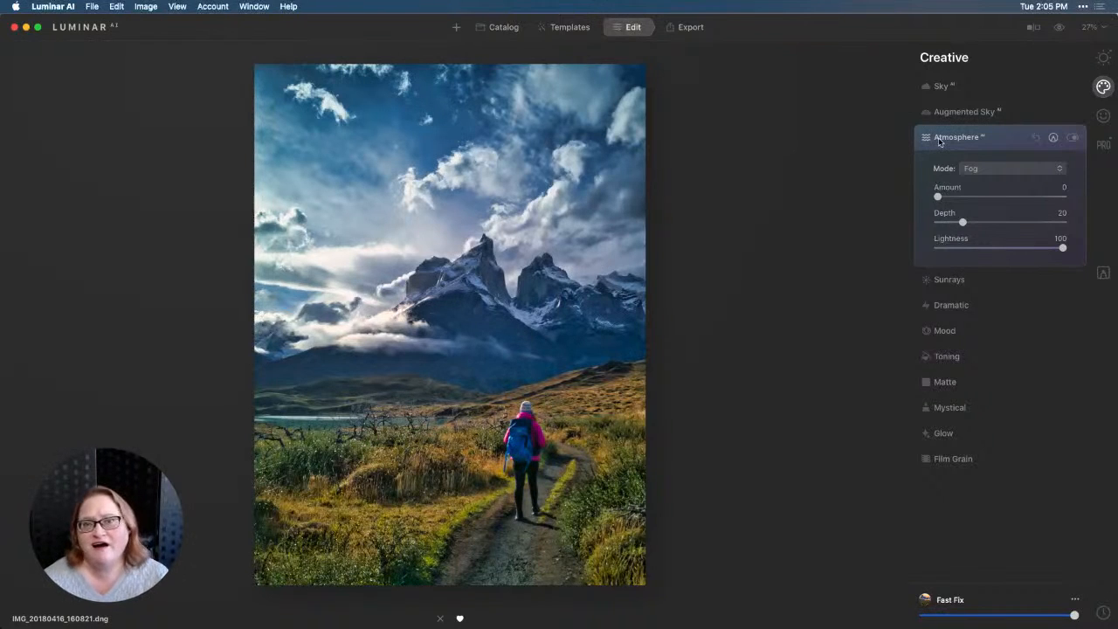
drag(936, 197, 1037, 196)
drag(962, 222, 996, 222)
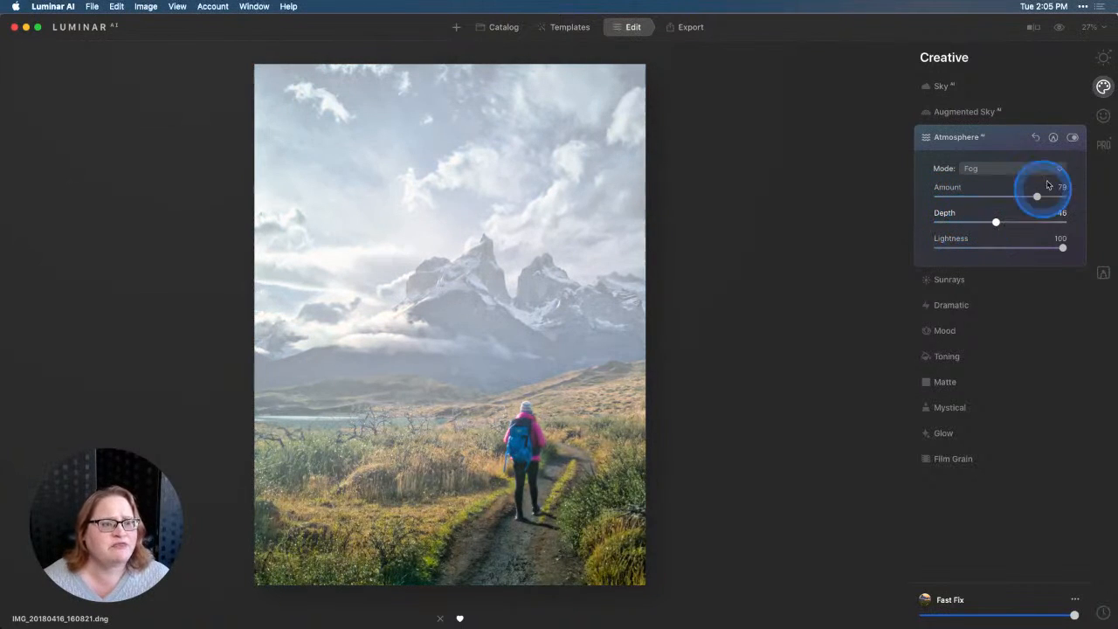
Change the Atmosphere AI mode to Layered Fog with amount 53 and depth 35, and compare the photo with and without it.
click(1042, 168)
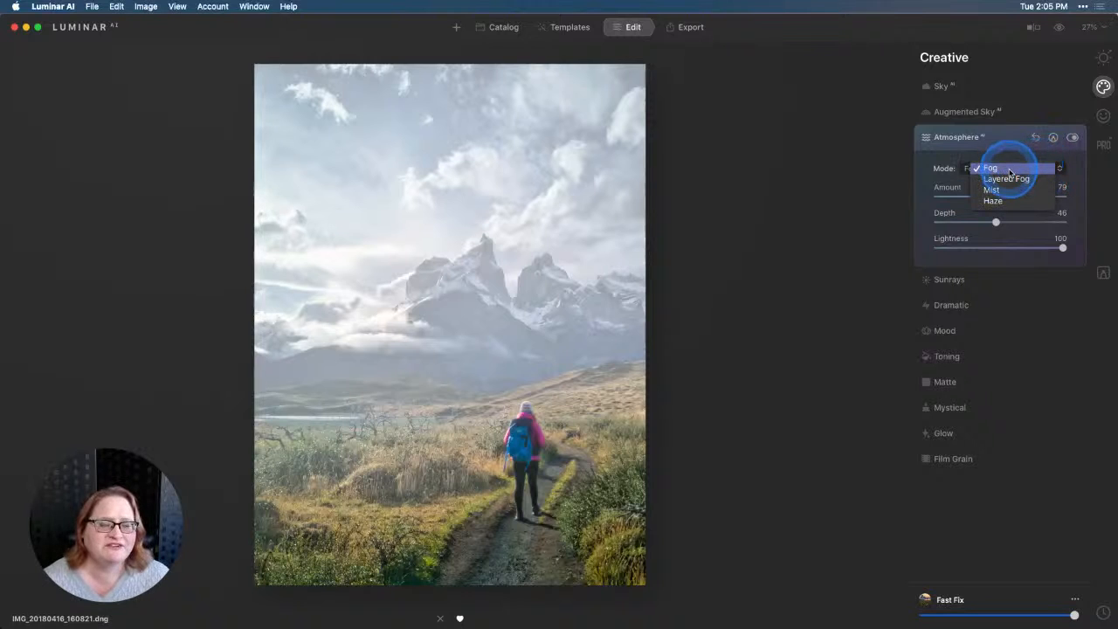
click(1010, 179)
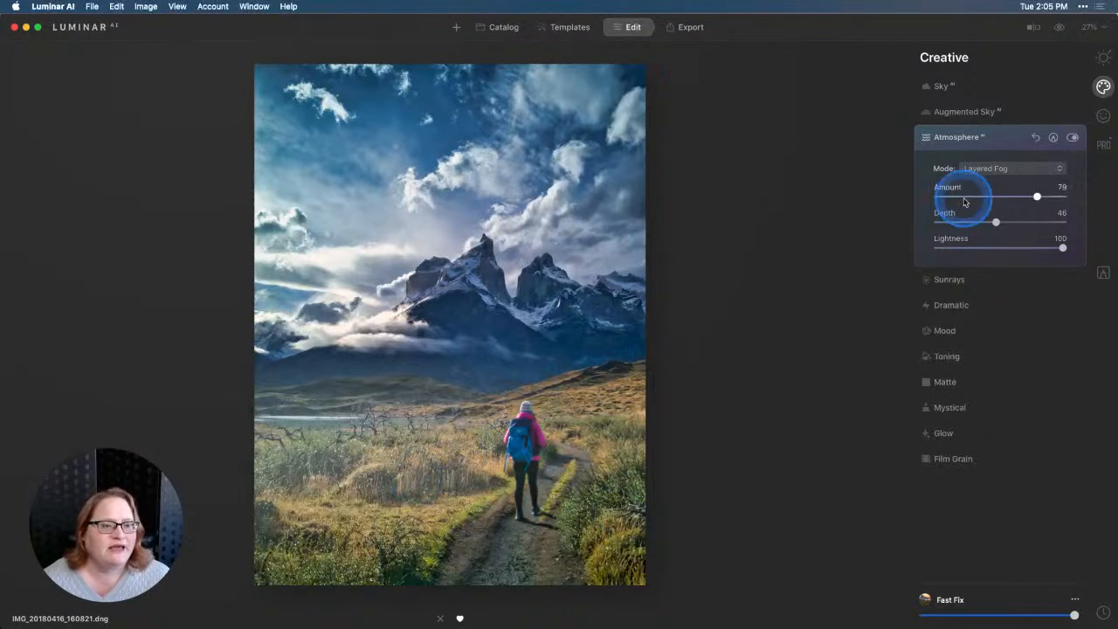
drag(1039, 202, 982, 222)
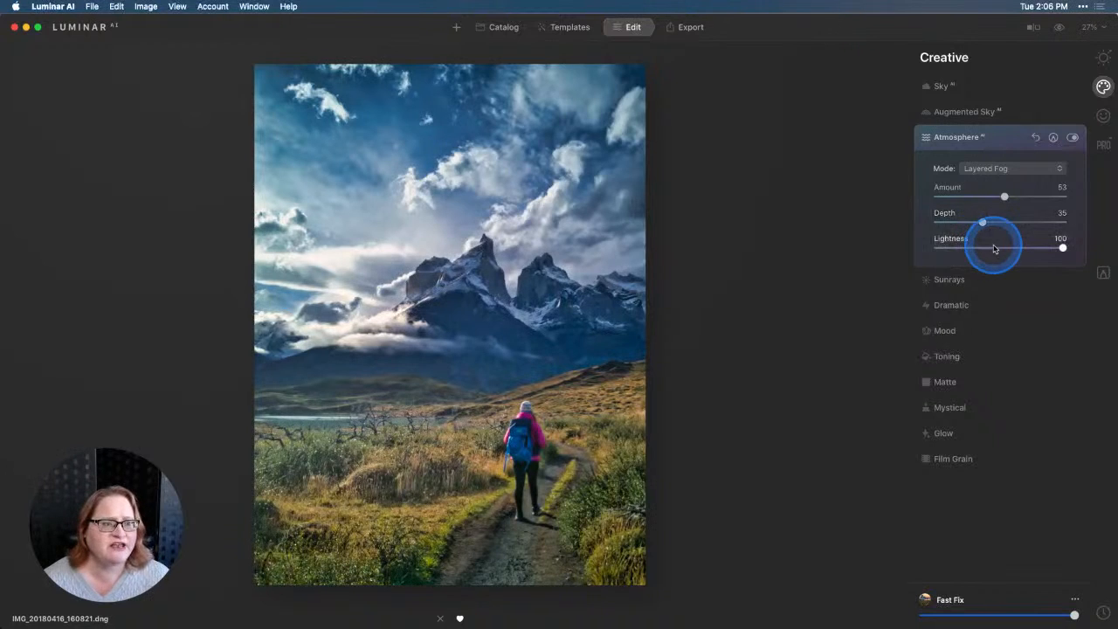
click(1073, 138)
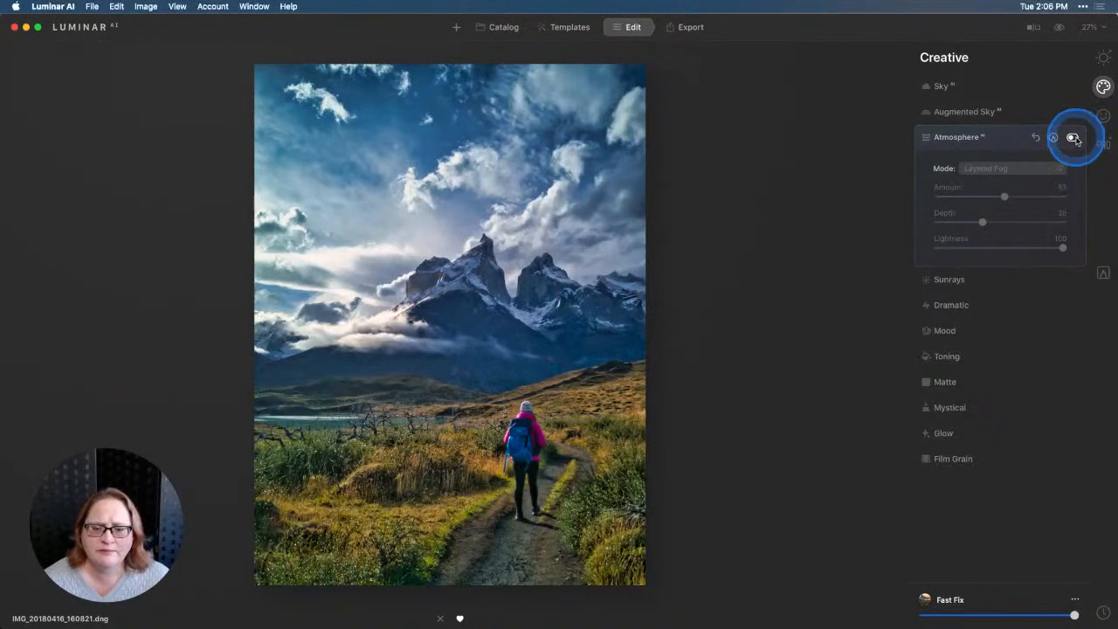
click(1074, 138)
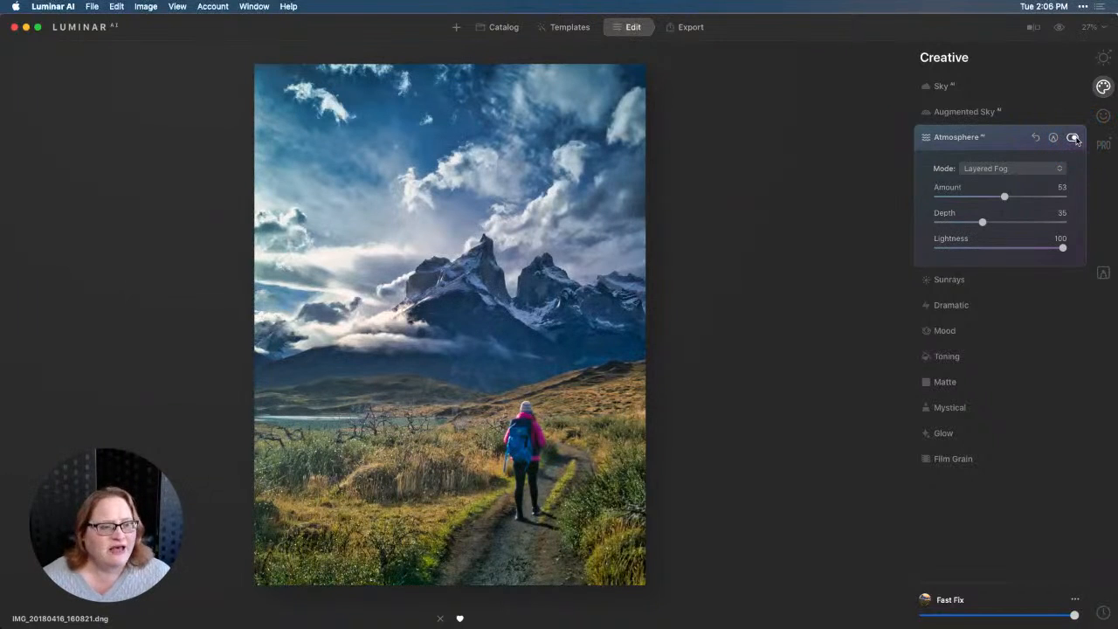
Show the photo with the Atmosphere AI layered fog switched on to finish the comparison.
click(1073, 138)
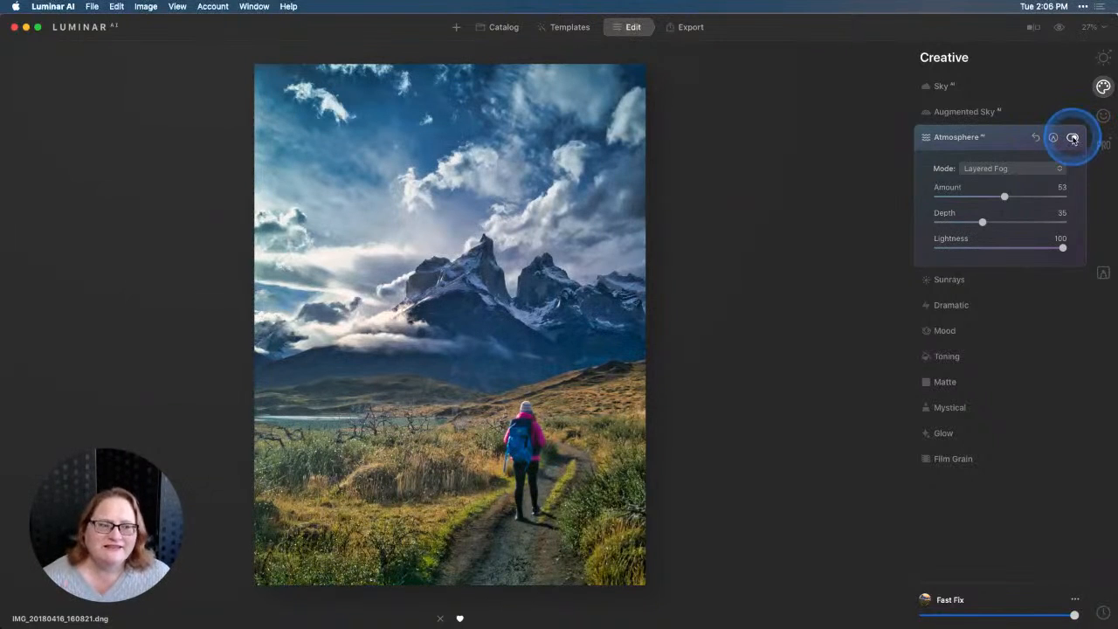
click(963, 280)
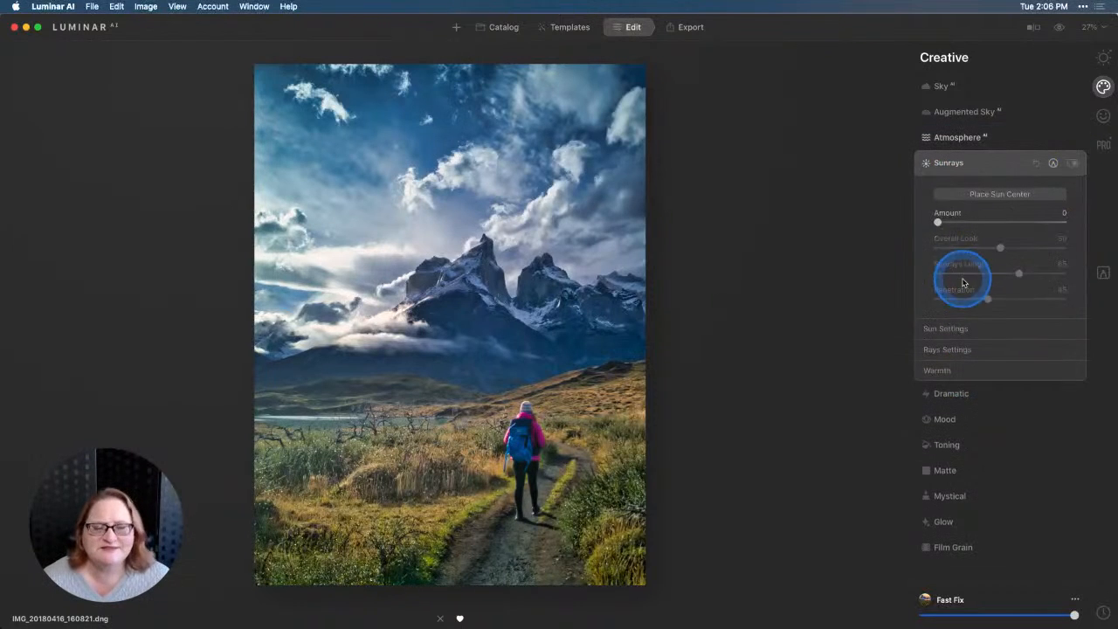
click(992, 197)
drag(938, 222, 1022, 223)
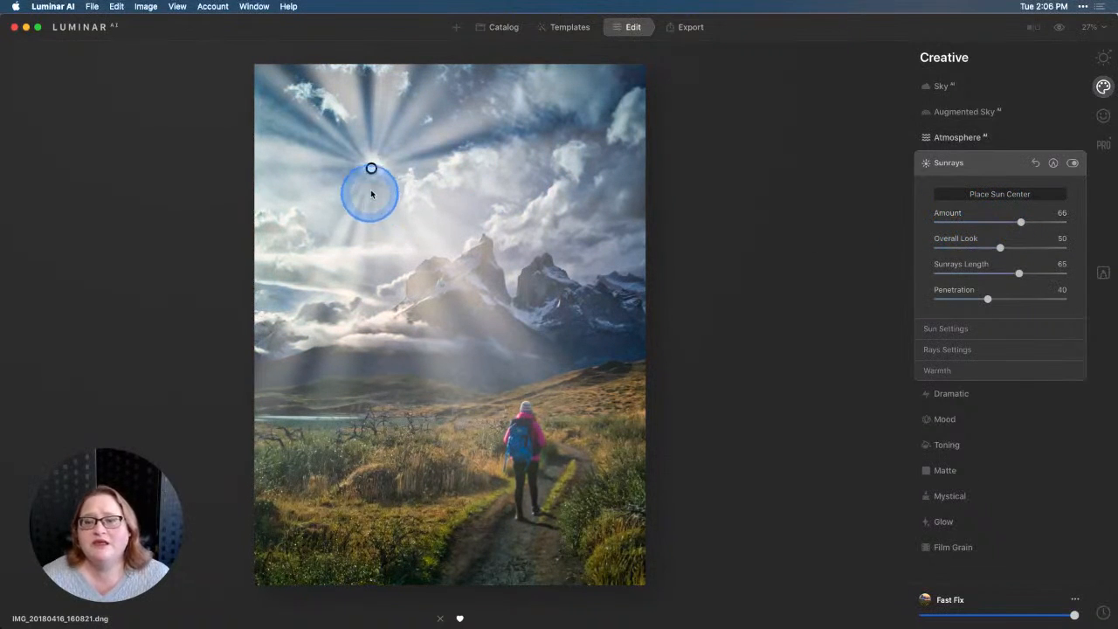
mouse_move(371, 168)
mouse_down()
mouse_move(419, 200)
mouse_move(389, 203)
mouse_up()
click(1060, 163)
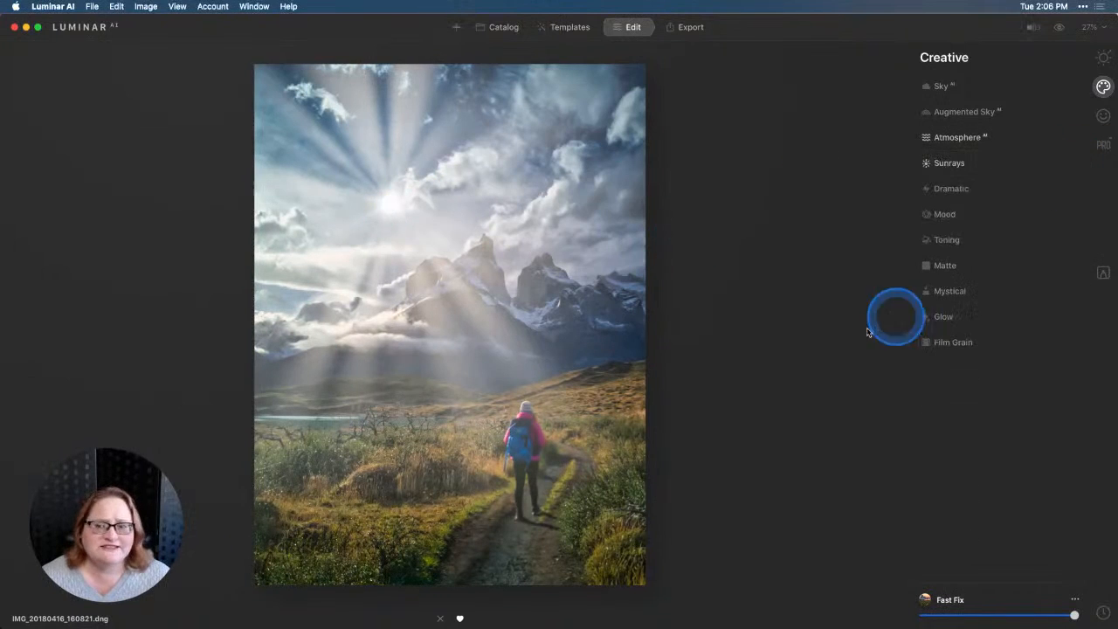
click(991, 162)
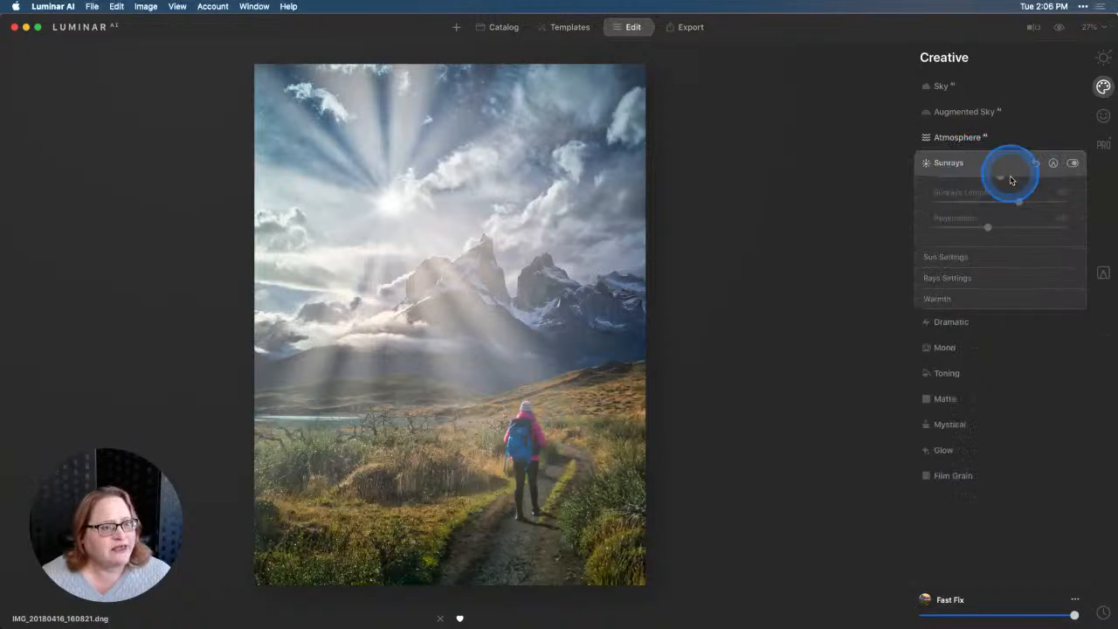
click(1037, 164)
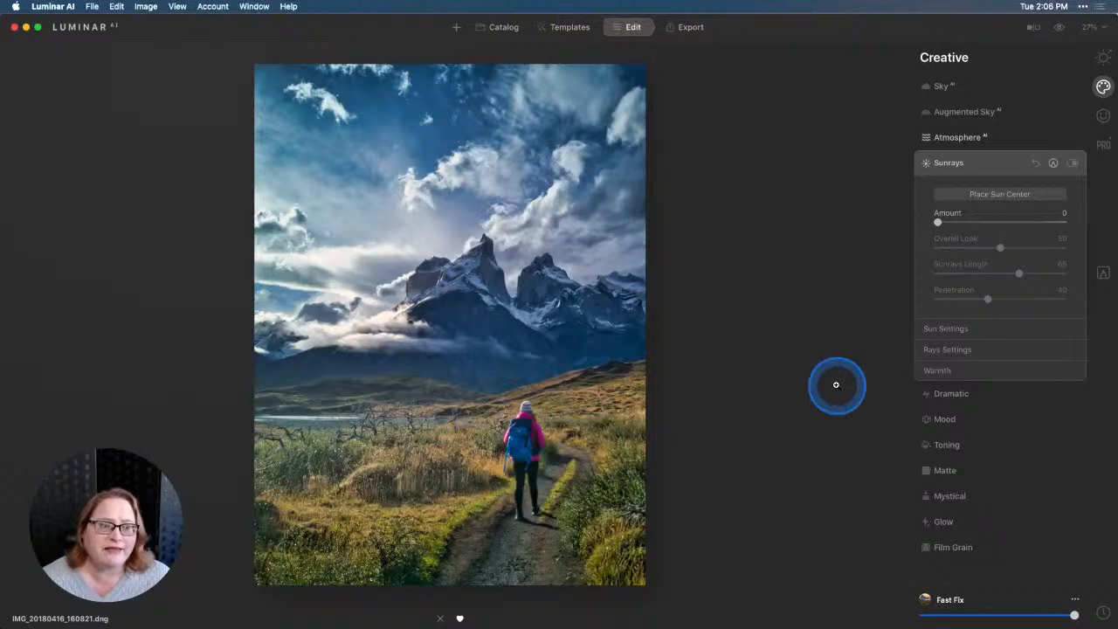
Add Sunrays with an amount of 67 and place the sun center outside the photo, beyond its left edge at mountain height.
click(995, 198)
drag(937, 222, 1020, 225)
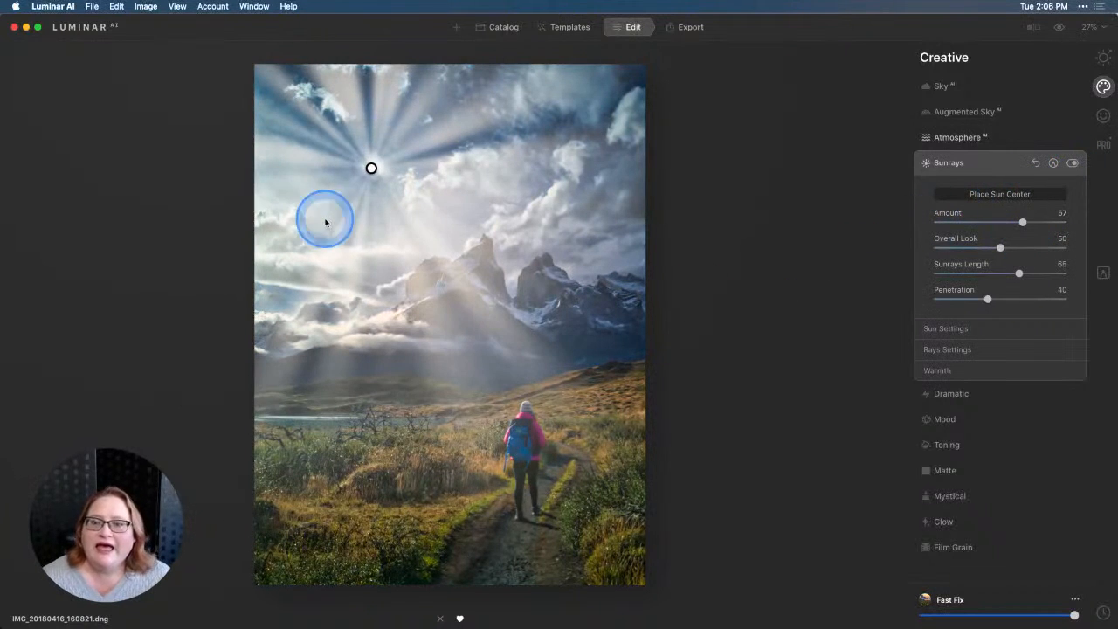
mouse_move(371, 168)
mouse_down()
mouse_move(244, 287)
mouse_move(182, 285)
mouse_up()
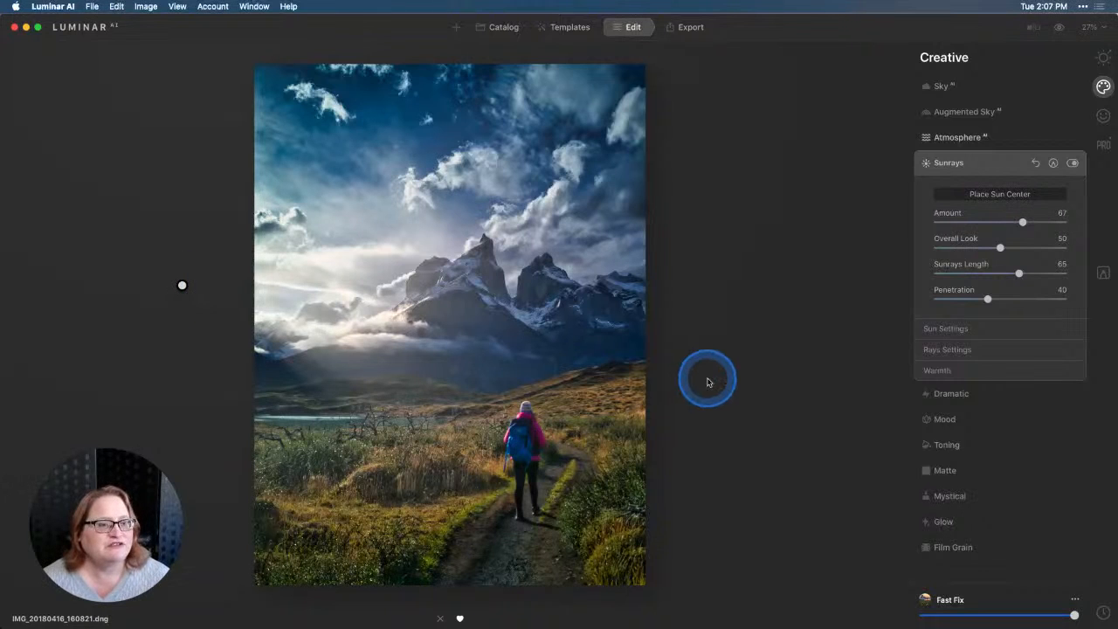
Refine the Sunrays to amount 69, length 58 and sunrays warmth 54.
mouse_move(1022, 222)
mouse_down()
mouse_move(996, 225)
mouse_move(1024, 223)
mouse_up()
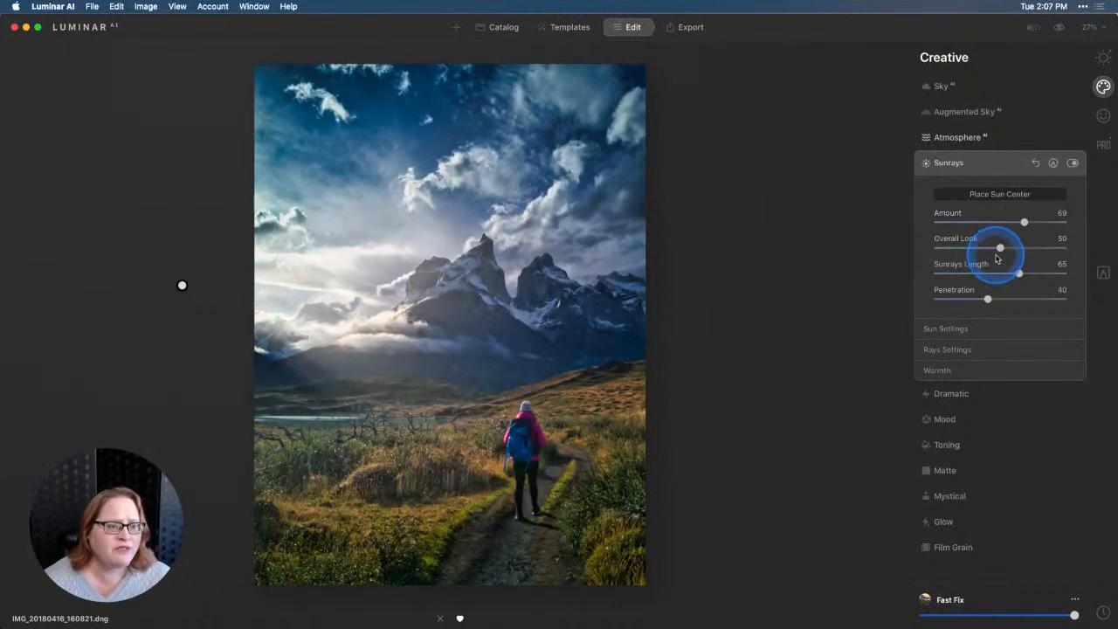
mouse_move(1016, 272)
mouse_down()
mouse_move(998, 275)
mouse_move(1011, 274)
mouse_up()
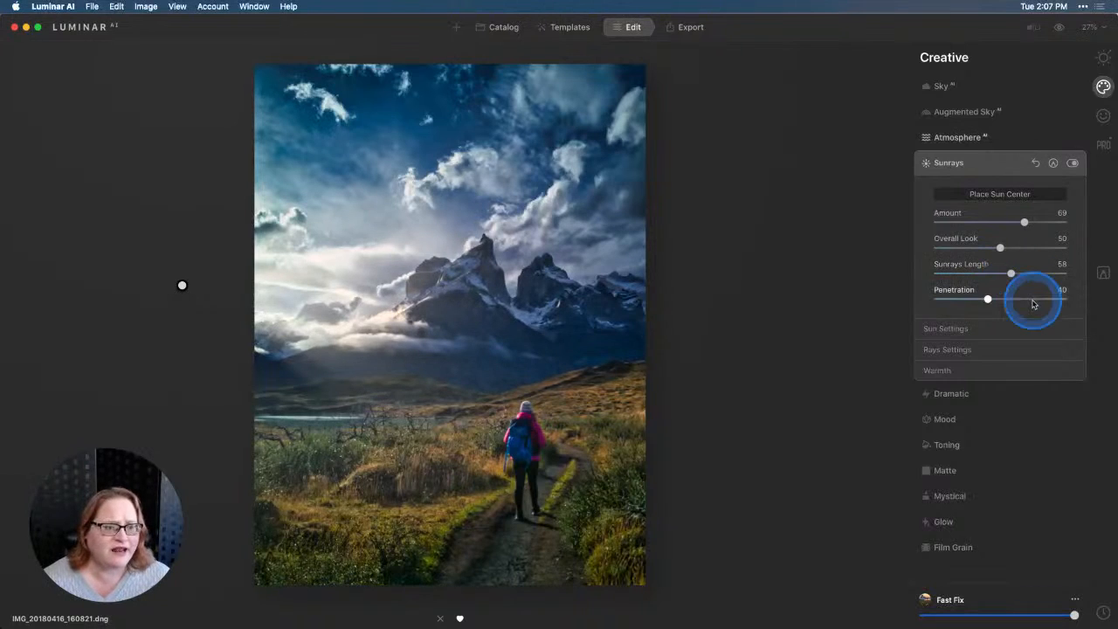
click(950, 370)
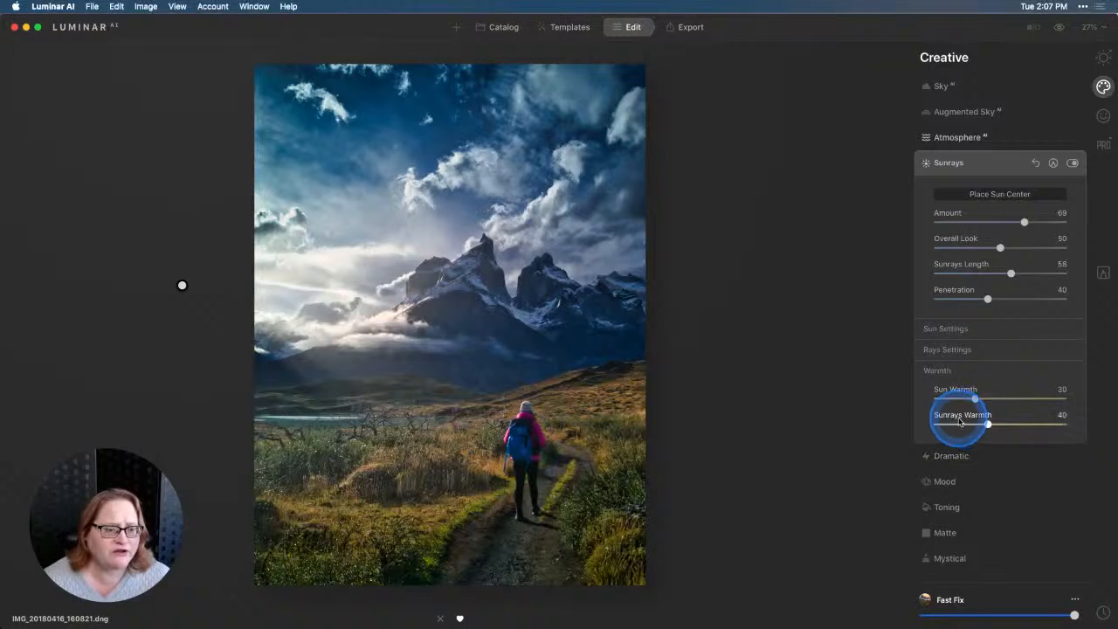
drag(988, 425, 1006, 425)
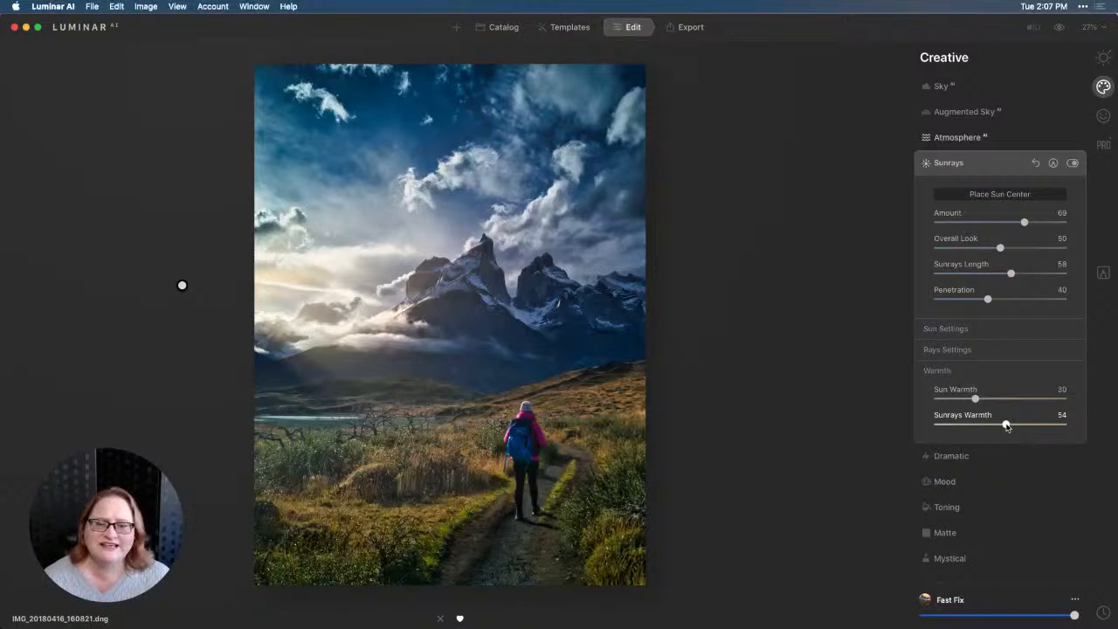
click(1006, 425)
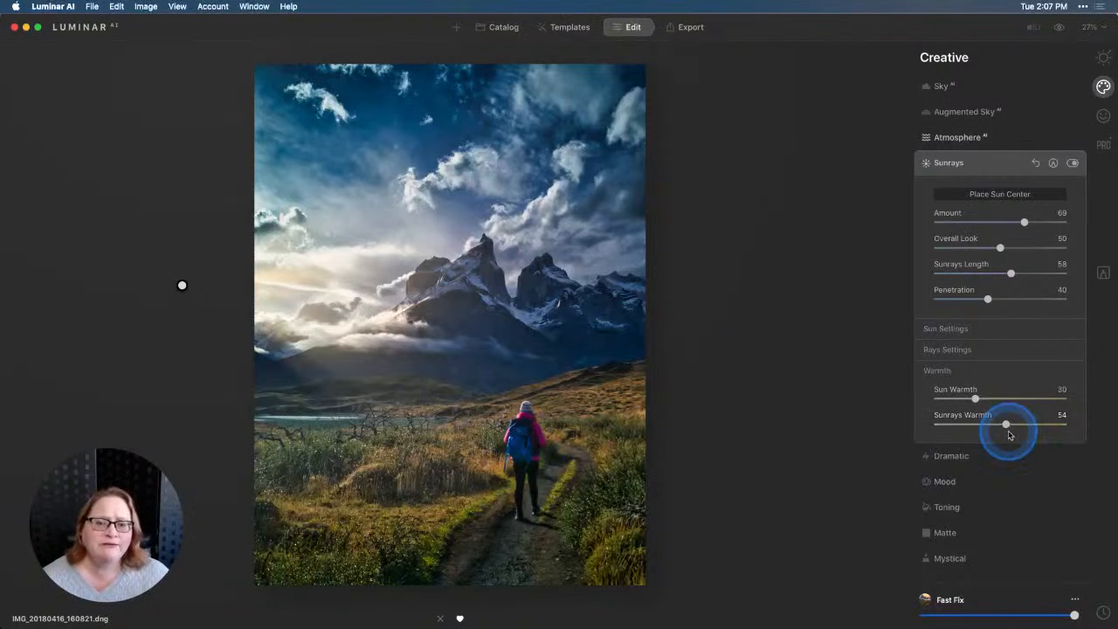
Compare the edited photo with the unedited original.
click(1059, 29)
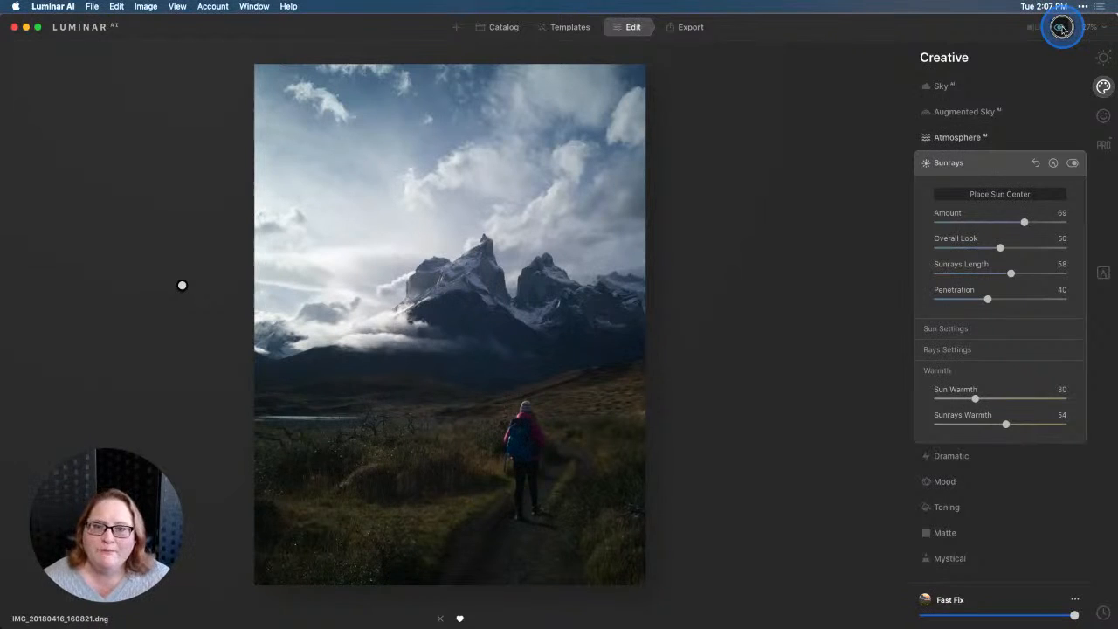
click(1061, 29)
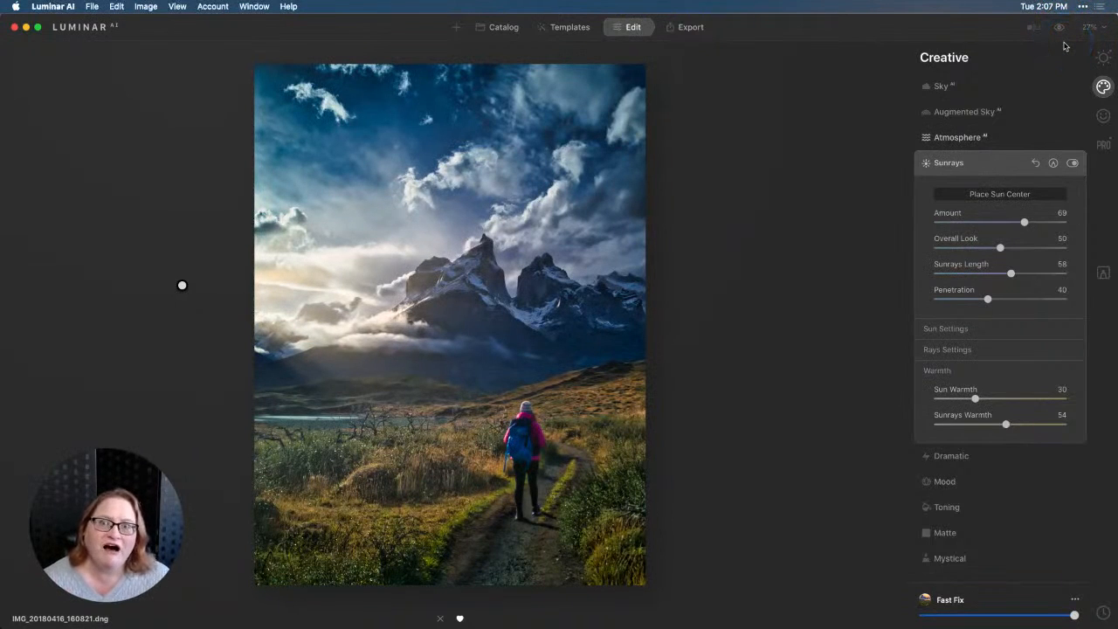
click(1061, 53)
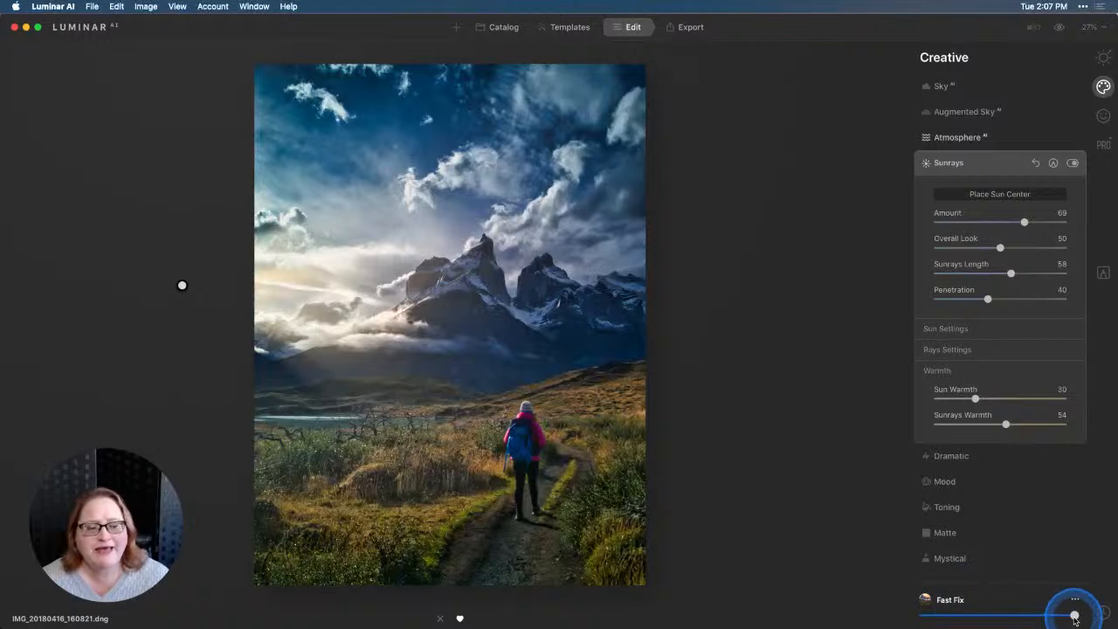
Reduce the overall strength of the Fast Fix template to about three quarters and check the result against the original photo.
drag(1074, 617, 1036, 618)
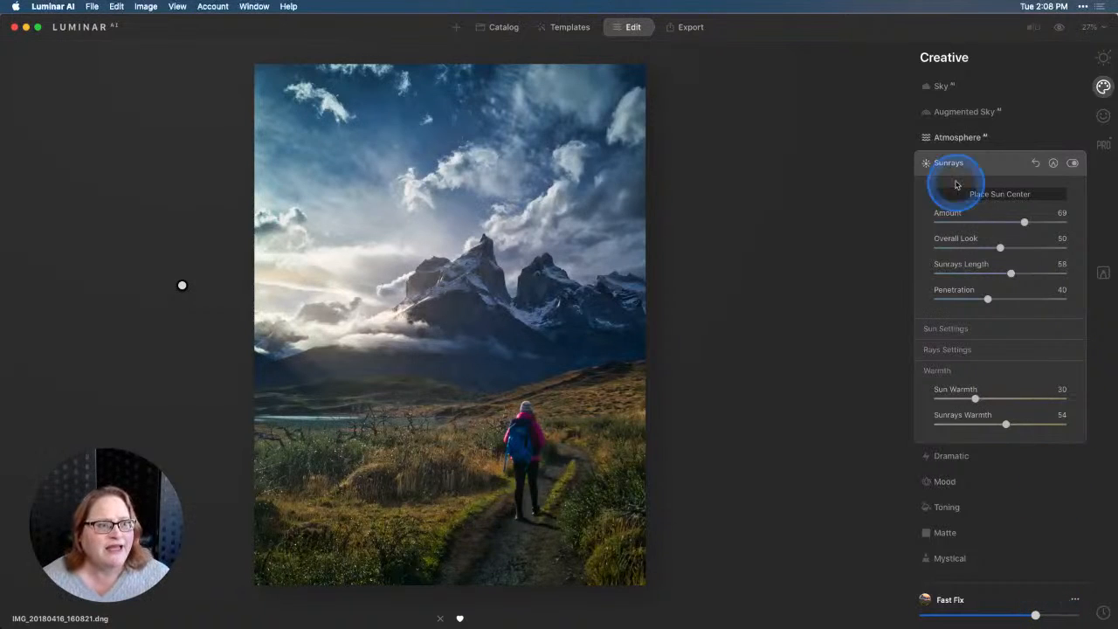
click(1062, 29)
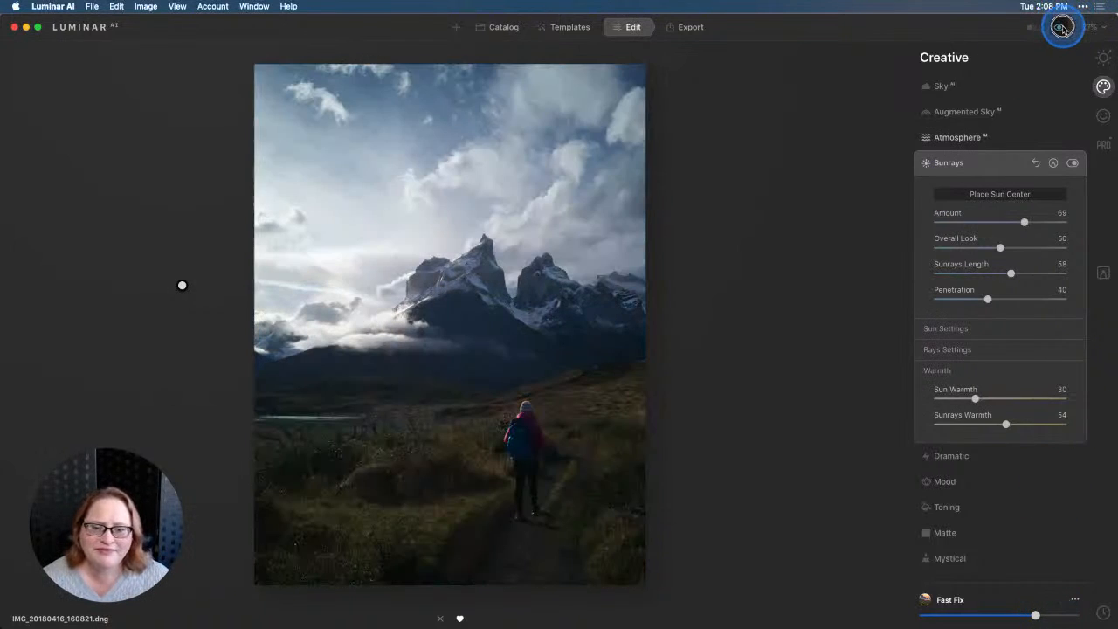
click(1061, 29)
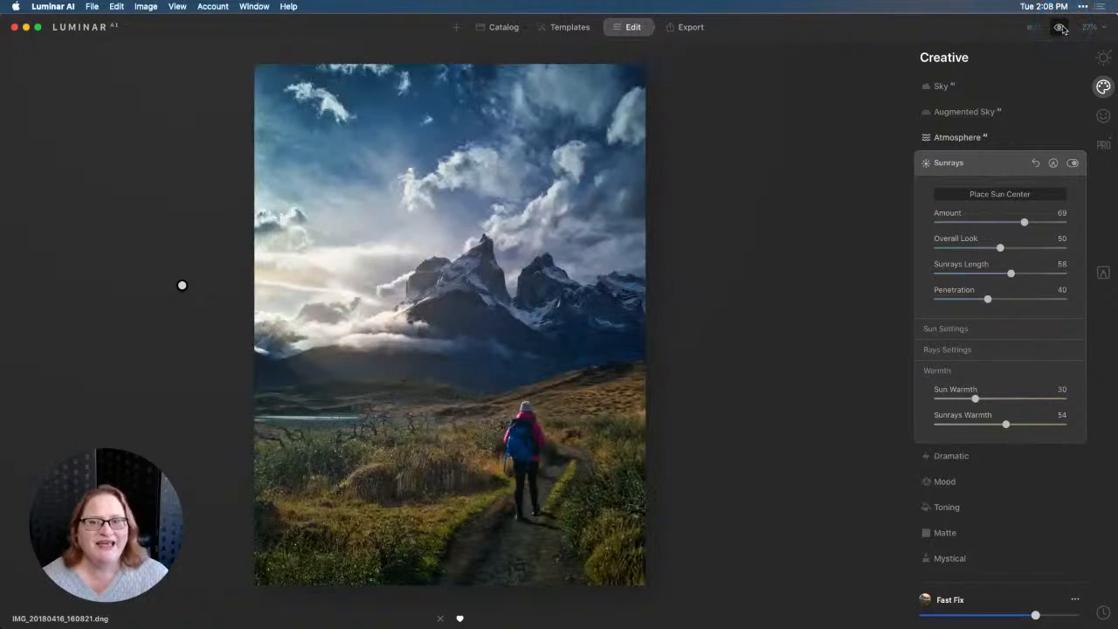